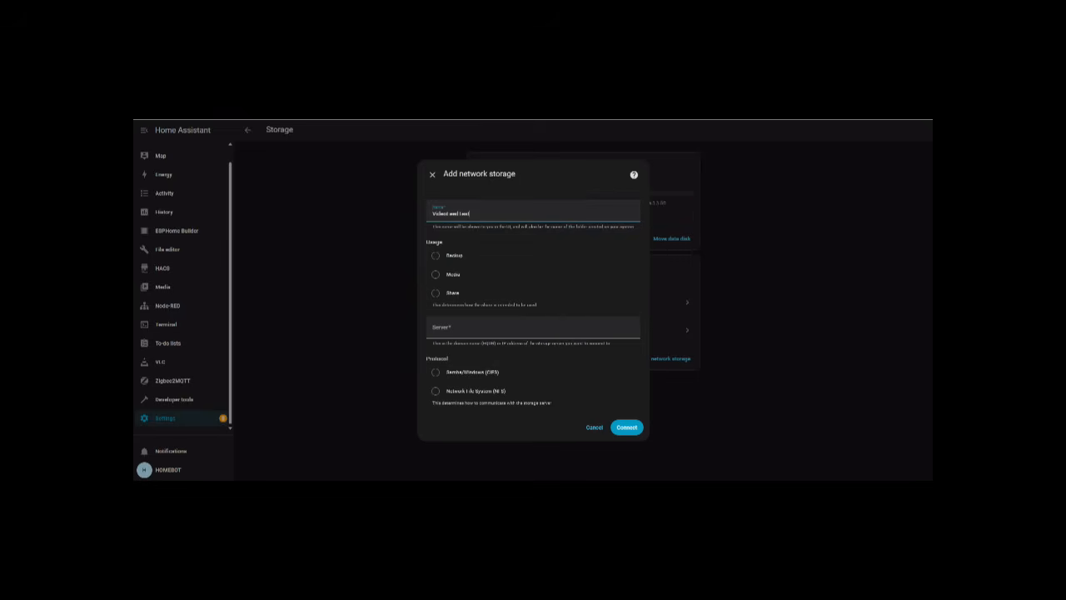
# Set the new network storage's usage to Media, fill in the suggested server address, and choose the Samba/Windows (CIFS) protocol
pyautogui.click(436, 274)
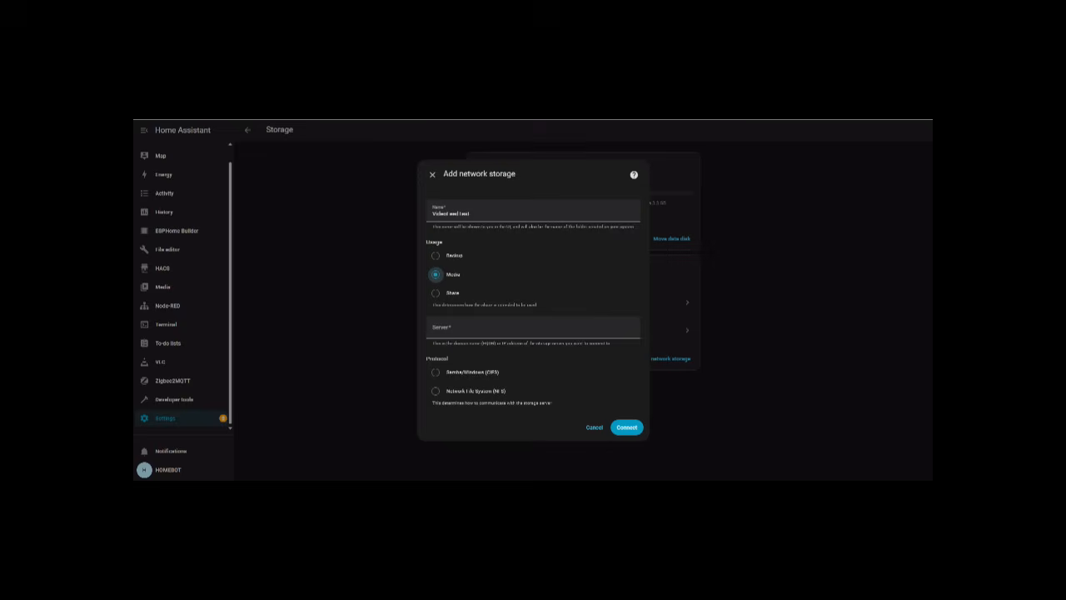
pyautogui.click(500, 328)
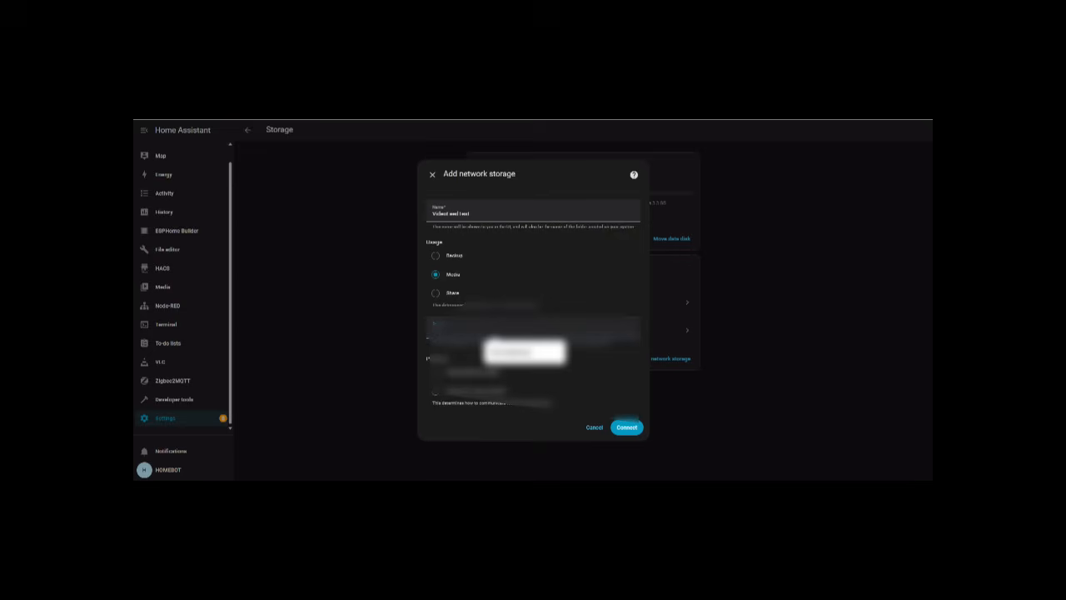
pyautogui.click(529, 353)
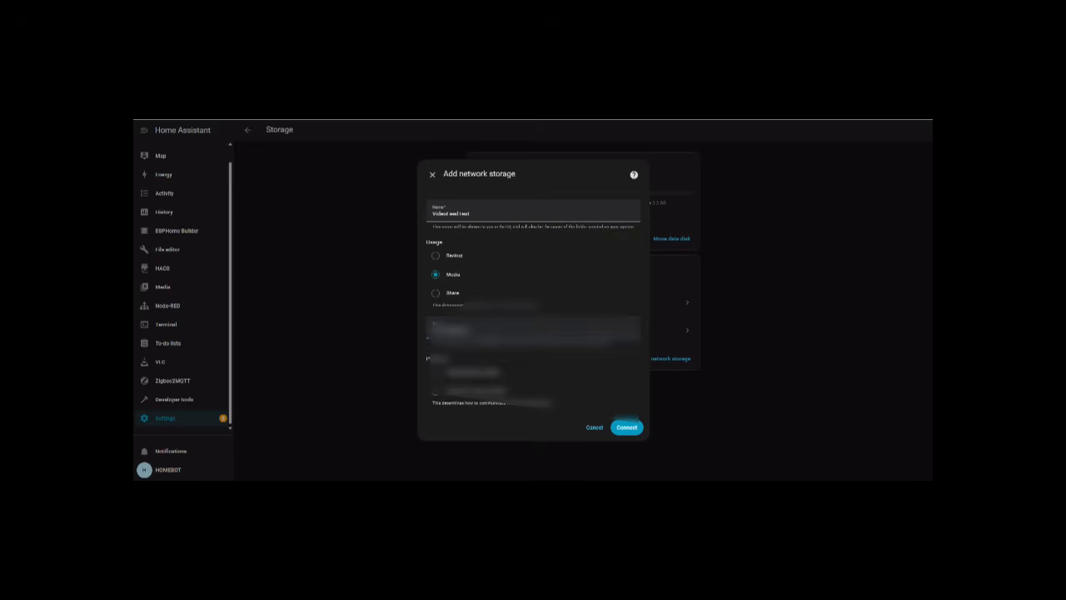
pyautogui.click(436, 372)
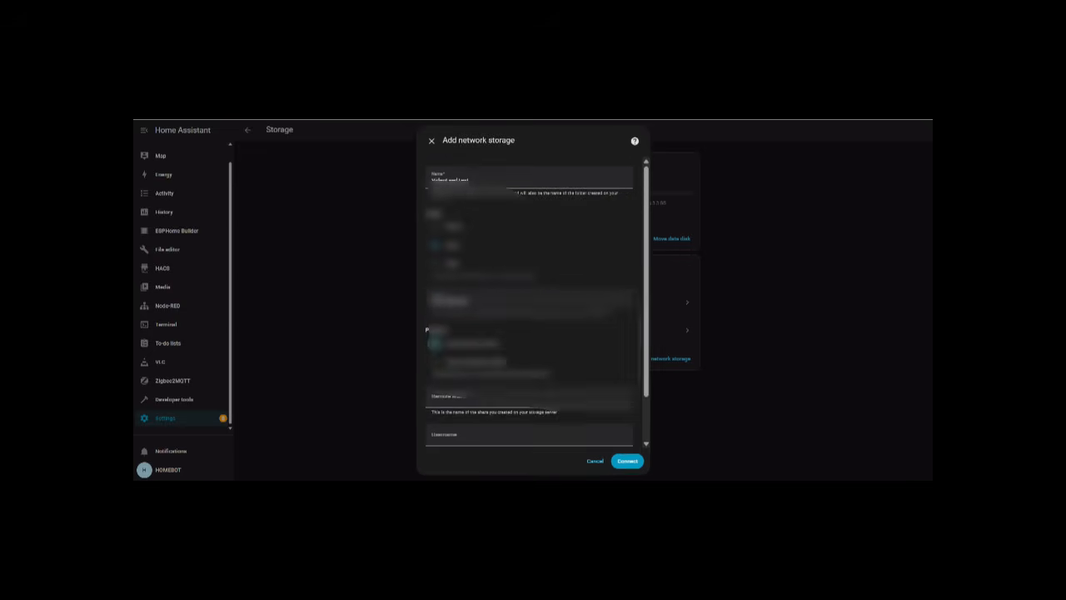
# Fill in the remote share from the saved suggestions and connect the new network storage
pyautogui.scroll(-2, 517, 350)
pyautogui.click(500, 347)
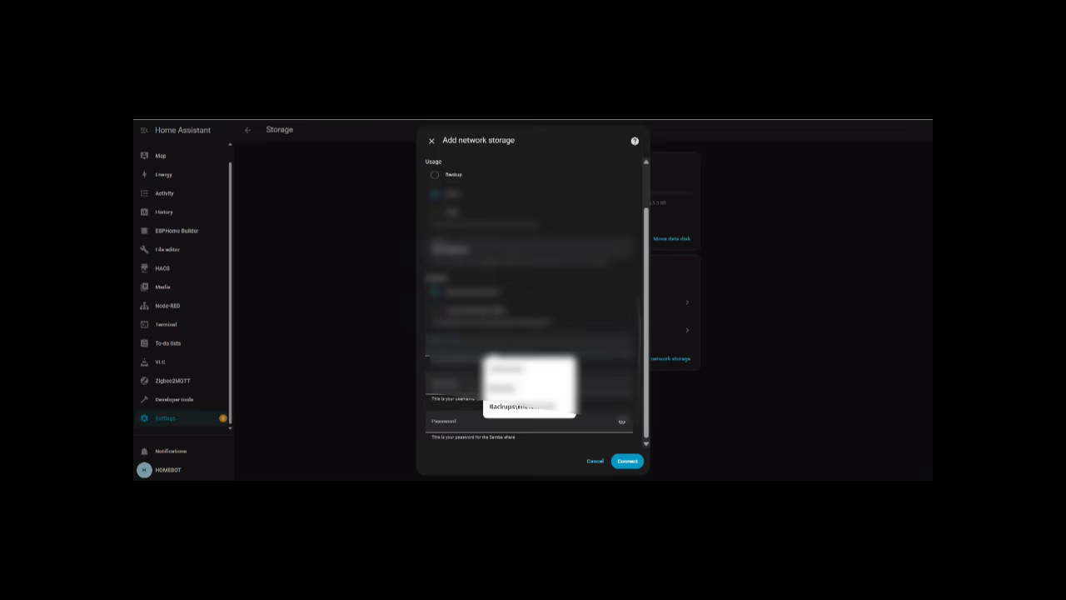
pyautogui.click(529, 369)
pyautogui.click(517, 385)
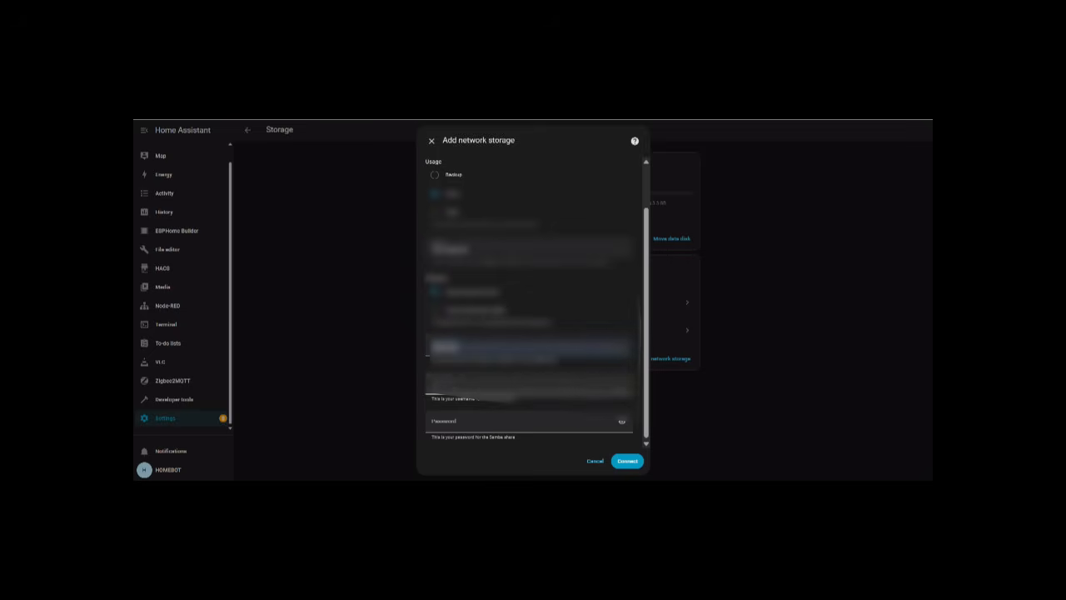
pyautogui.click(583, 313)
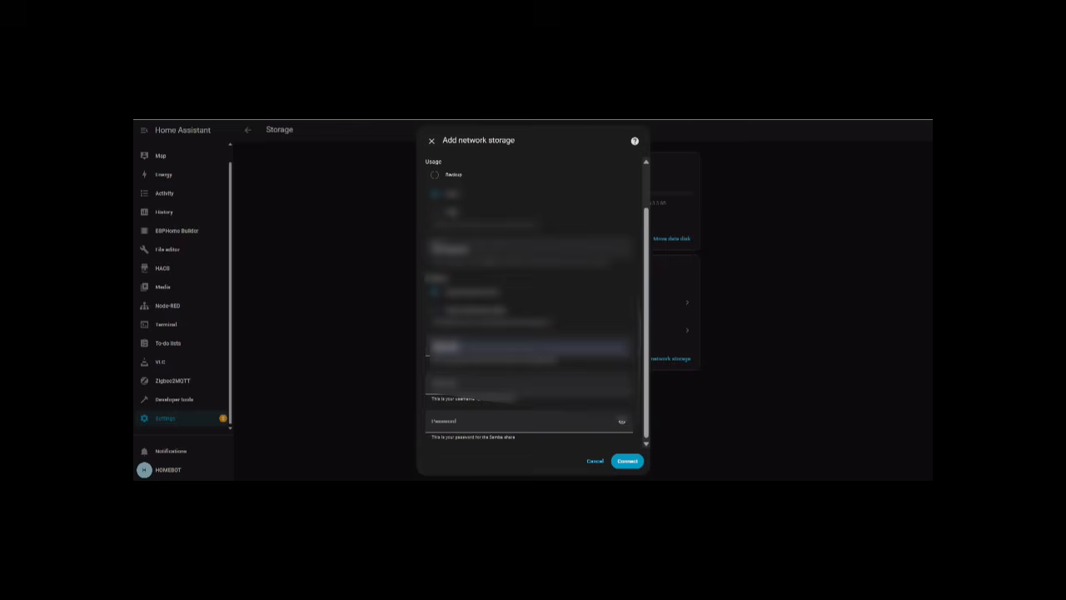
pyautogui.click(516, 384)
pyautogui.click(584, 315)
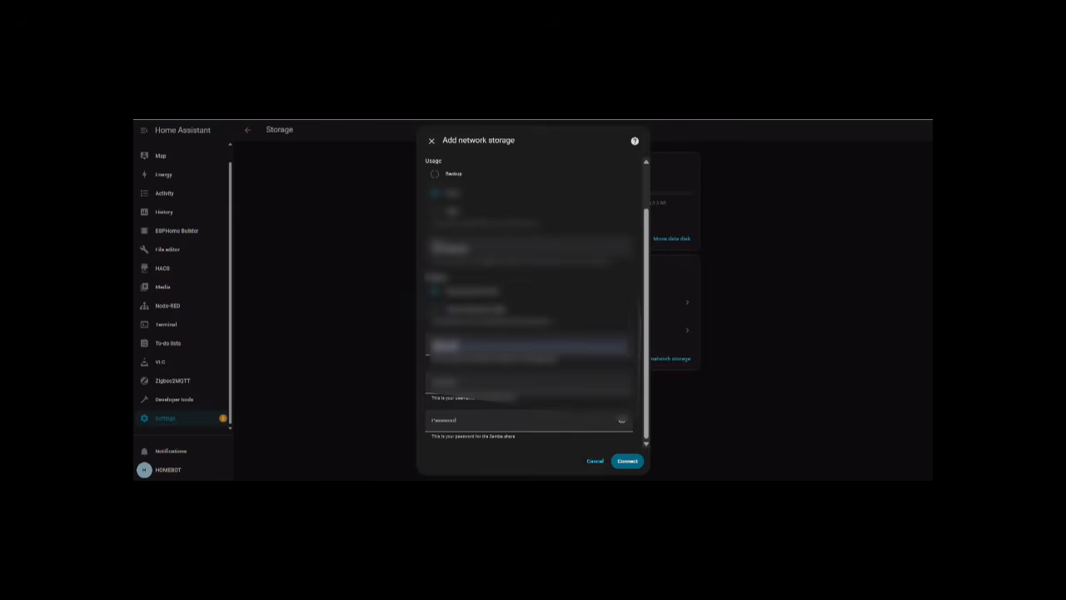
pyautogui.click(627, 461)
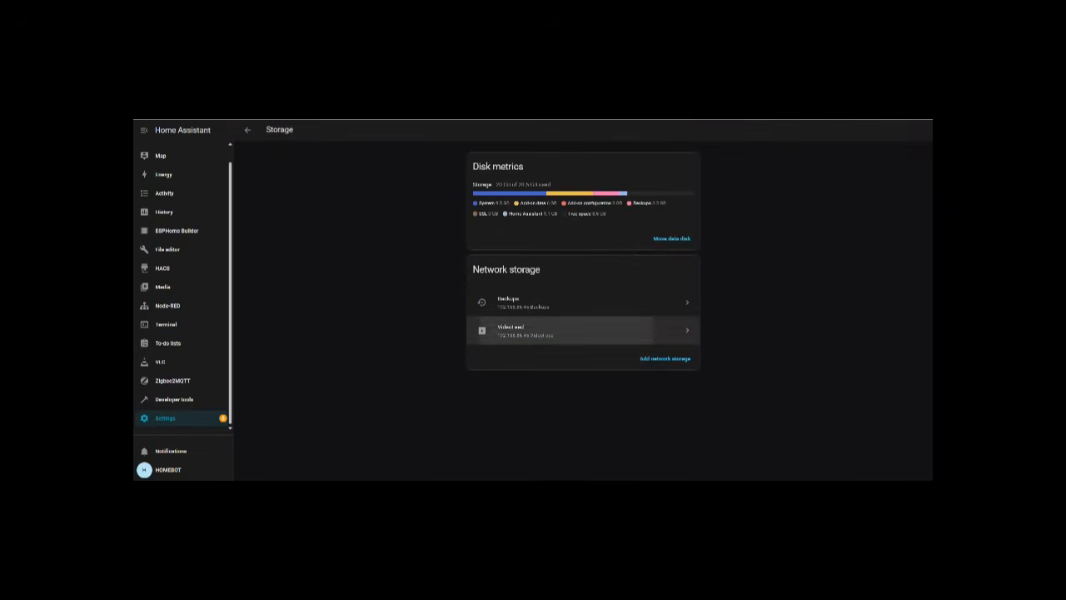
# Inspect the settings of the existing video network storage and close them without changes
pyautogui.click(574, 330)
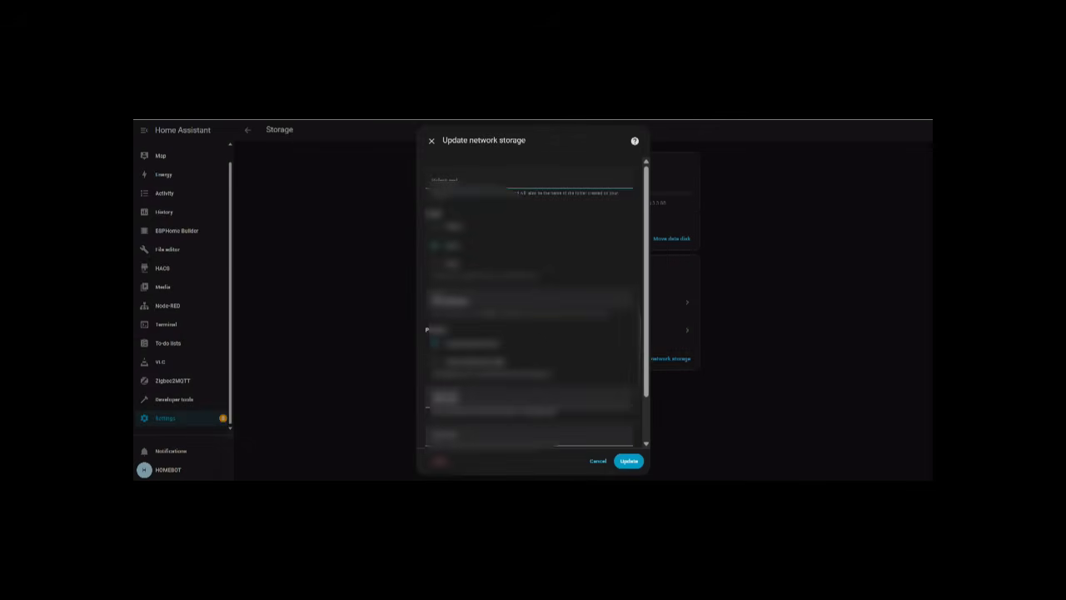
pyautogui.click(599, 461)
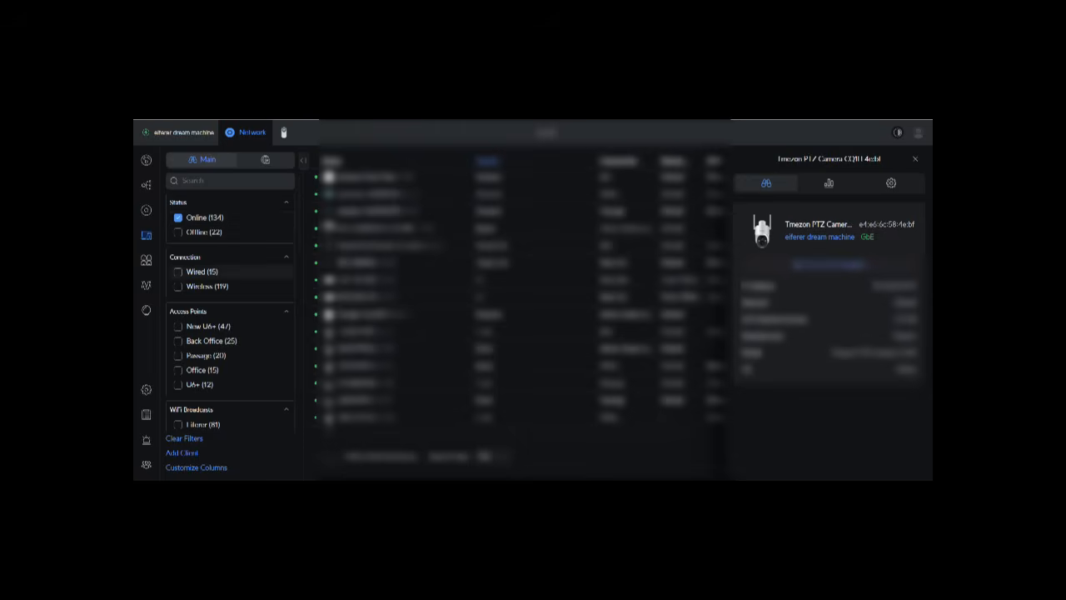
# In the router's Network client list, show only wired clients and select the Tmezon PTZ camera's IP address
pyautogui.click(178, 272)
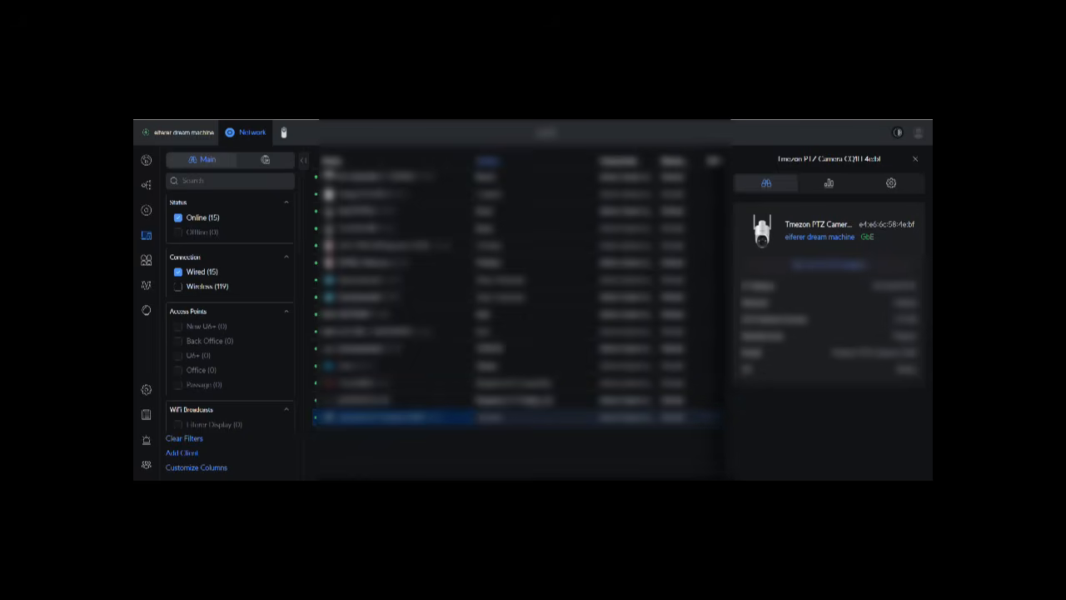
pyautogui.moveTo(918, 285); pyautogui.dragTo(871, 286)
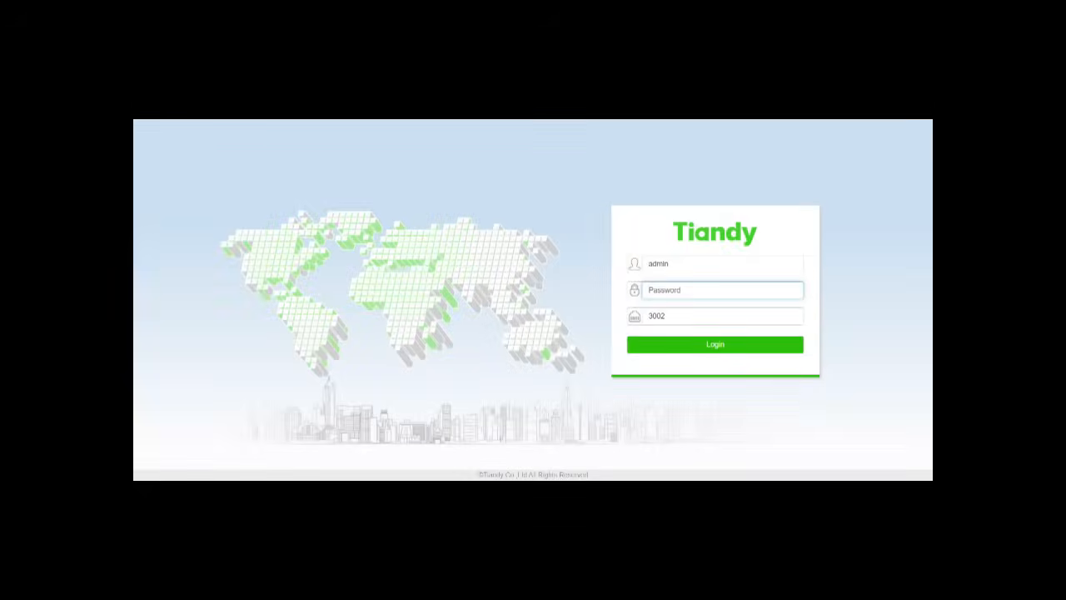
# Sign in to the Tiandy camera's web interface with the admin account's password
pyautogui.write('************')
pyautogui.press('Return')
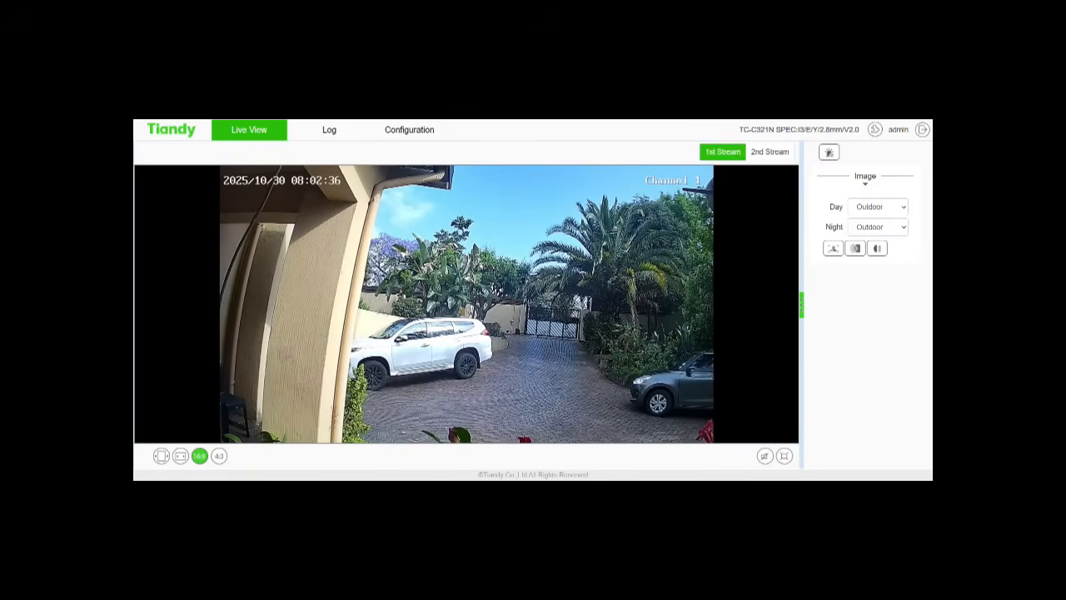
# Save the camera's advanced network Access Platform settings with Onvif enabled
pyautogui.click(409, 130)
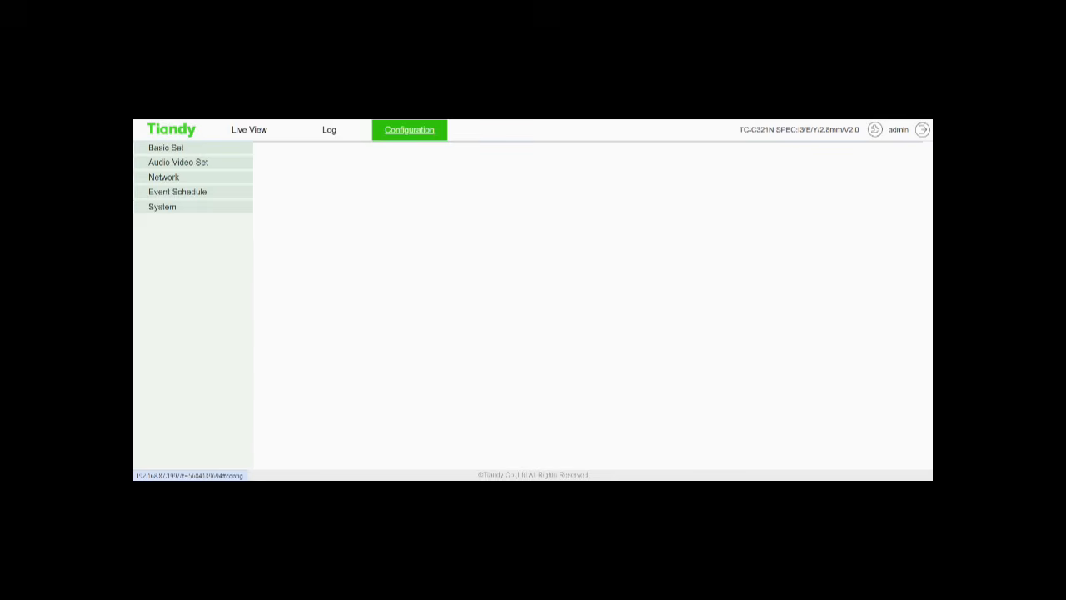
pyautogui.click(164, 191)
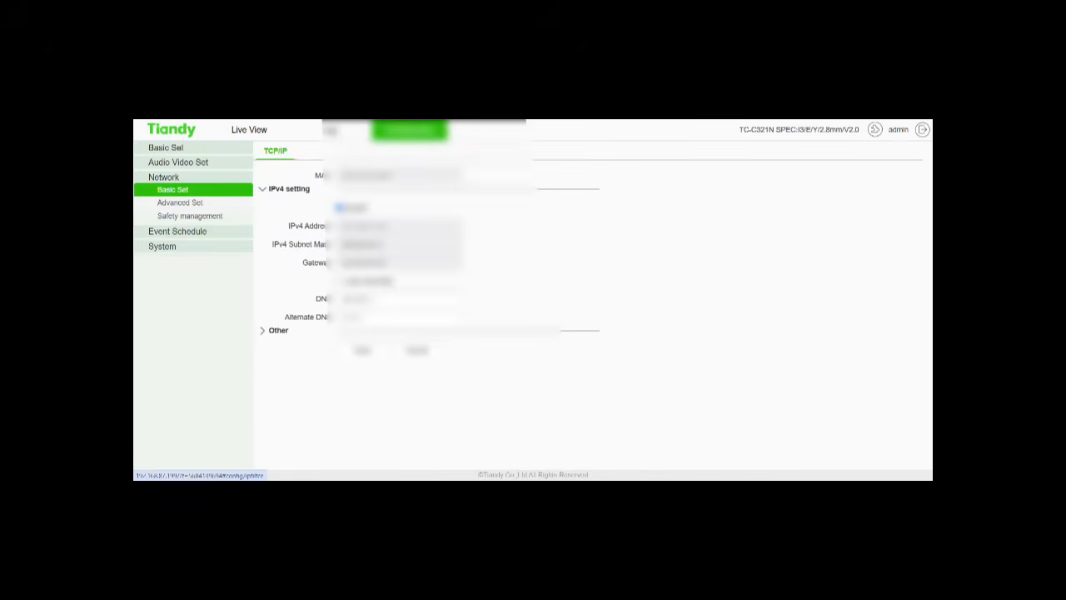
pyautogui.click(180, 203)
pyautogui.click(336, 151)
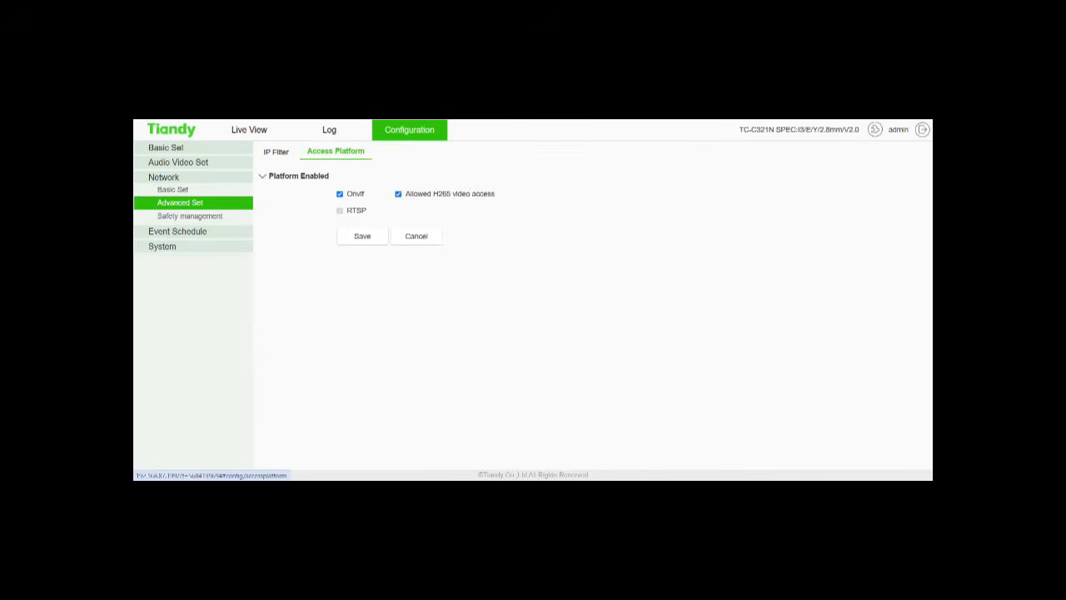
pyautogui.moveTo(365, 194)
pyautogui.mouseDown()
pyautogui.moveTo(352, 194)
pyautogui.moveTo(365, 194)
pyautogui.mouseUp()
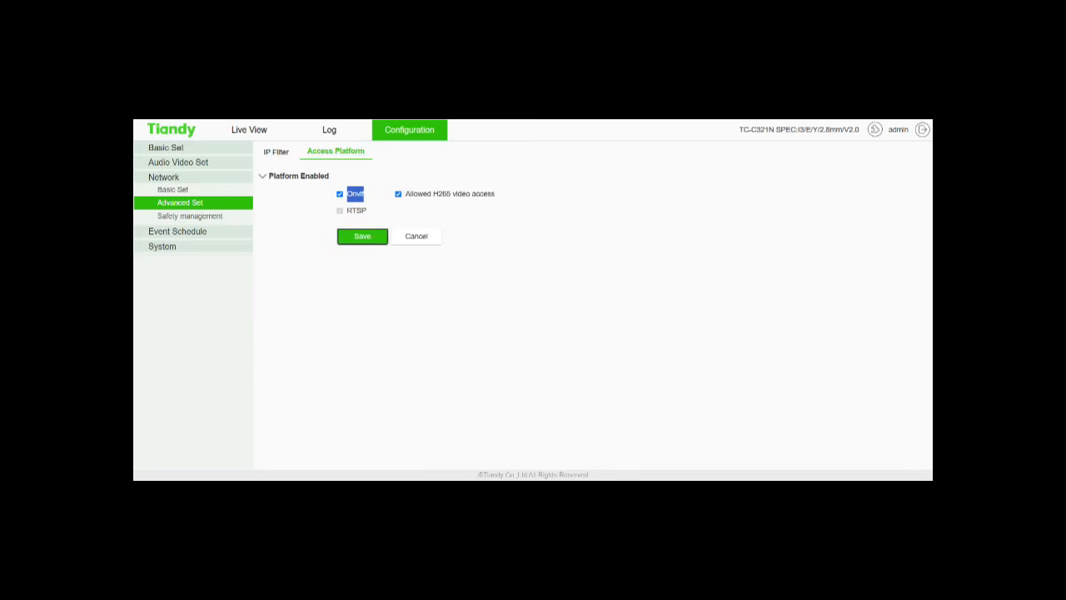
pyautogui.click(362, 235)
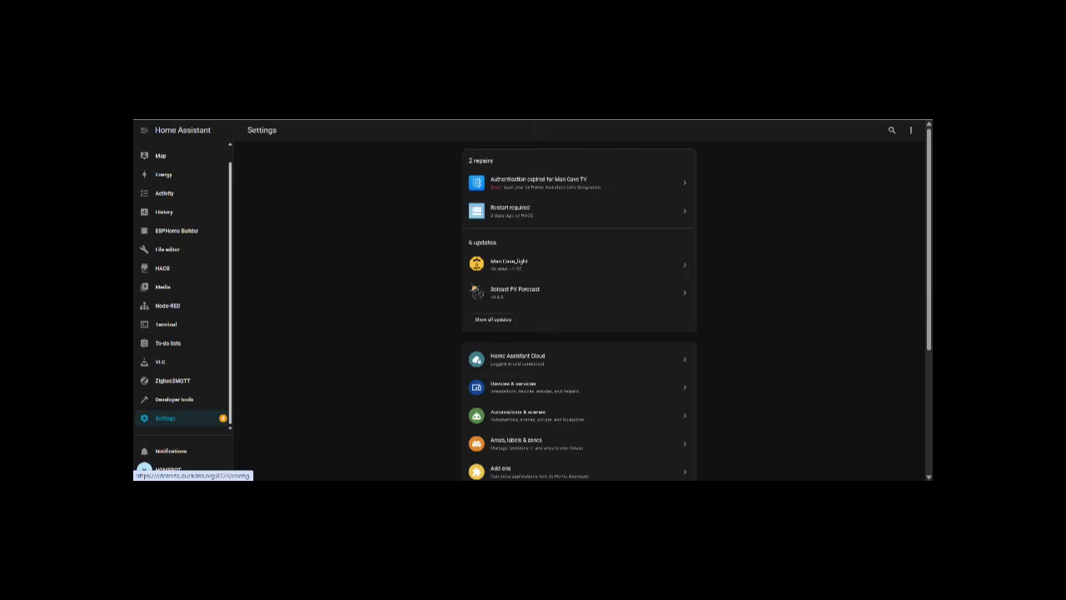
# In Home Assistant's devices and services settings, search the integration brands for "onv" and start adding ONVIF
pyautogui.click(513, 387)
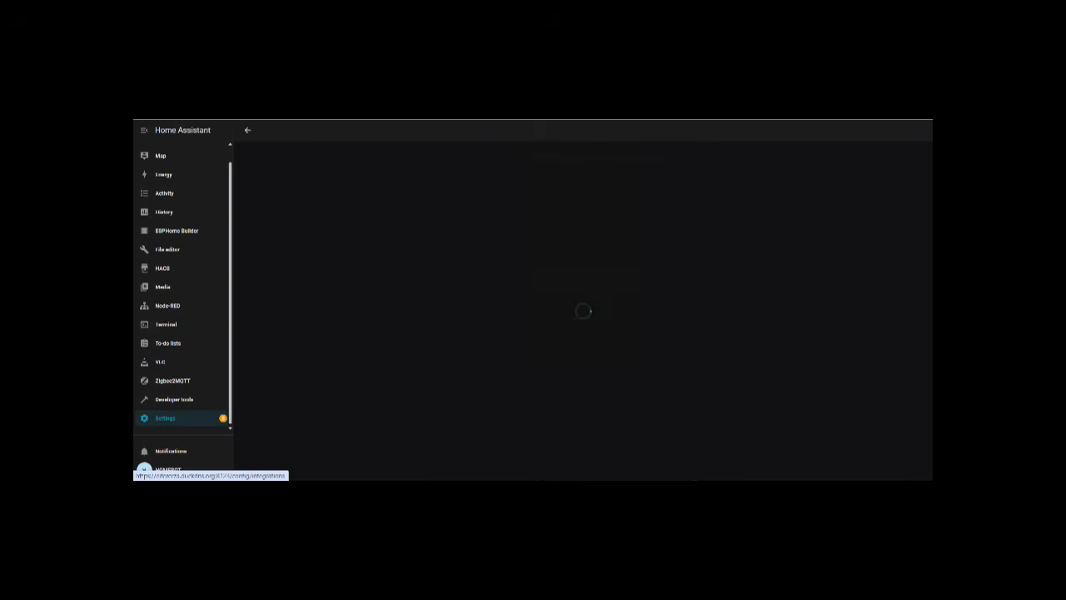
pyautogui.click(888, 465)
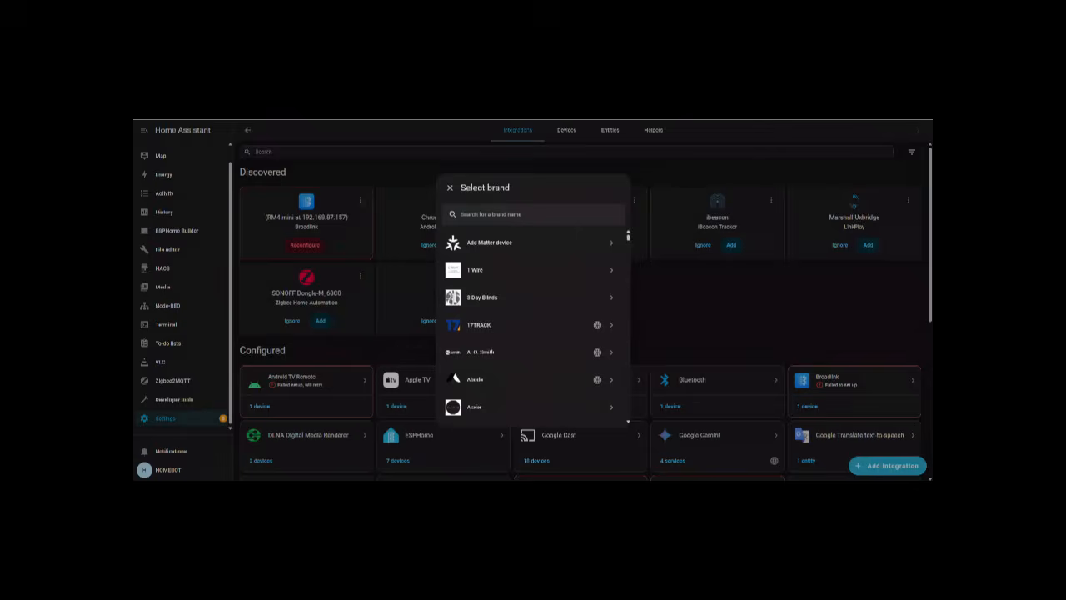
pyautogui.write('on')
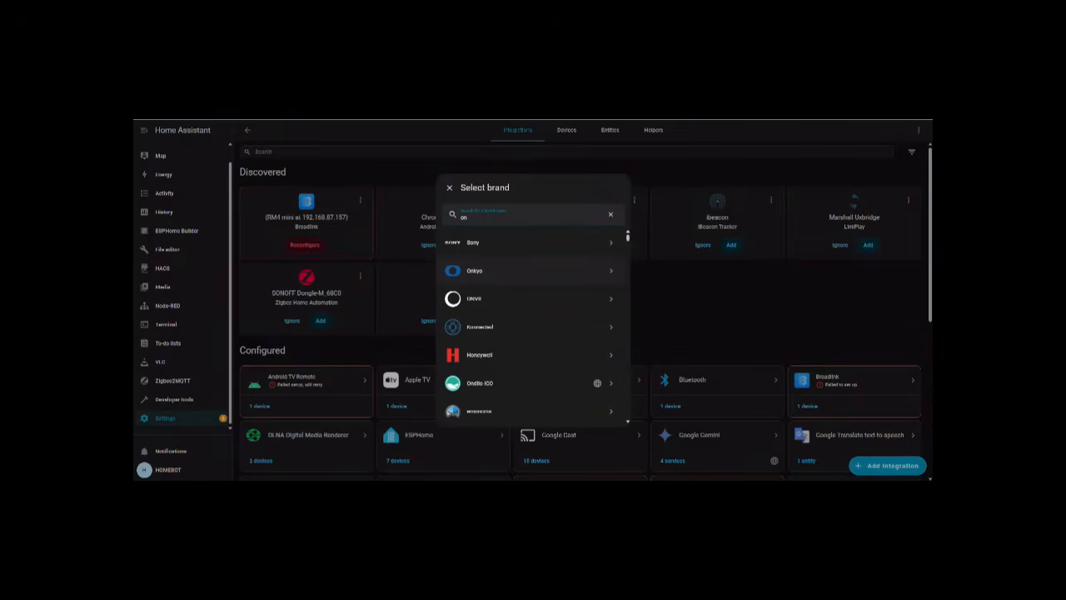
pyautogui.write('v')
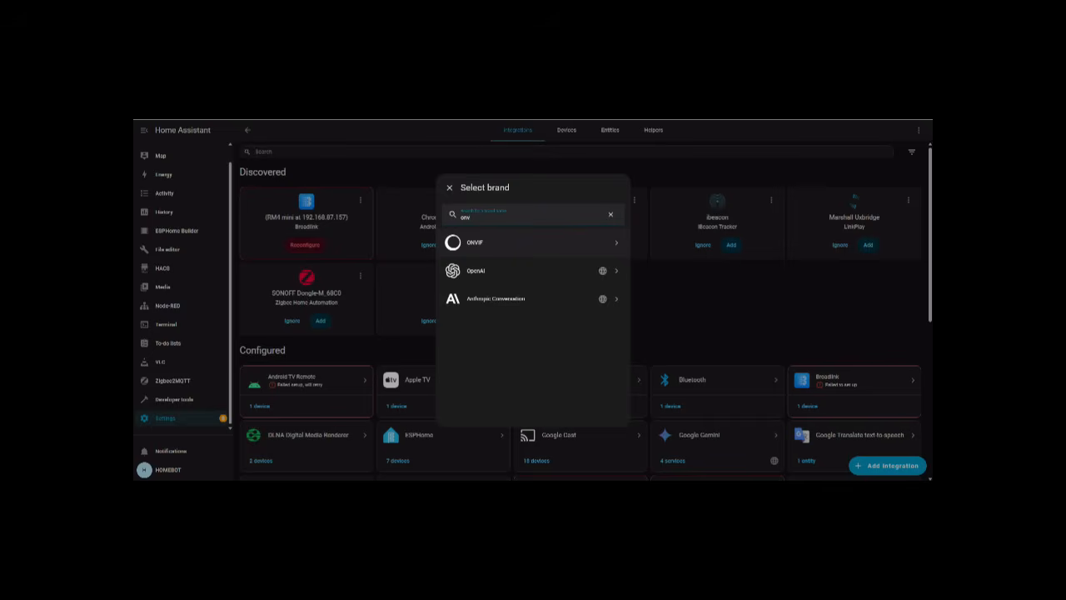
pyautogui.click(534, 242)
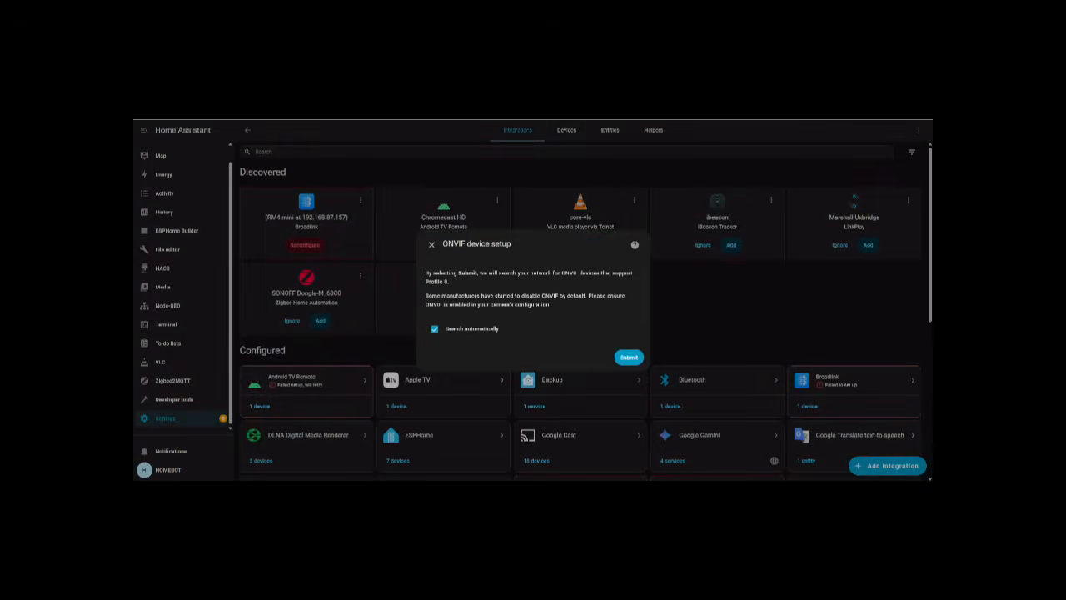
# Run the automatic ONVIF network search and choose the discovered TC-C321N camera
pyautogui.click(629, 357)
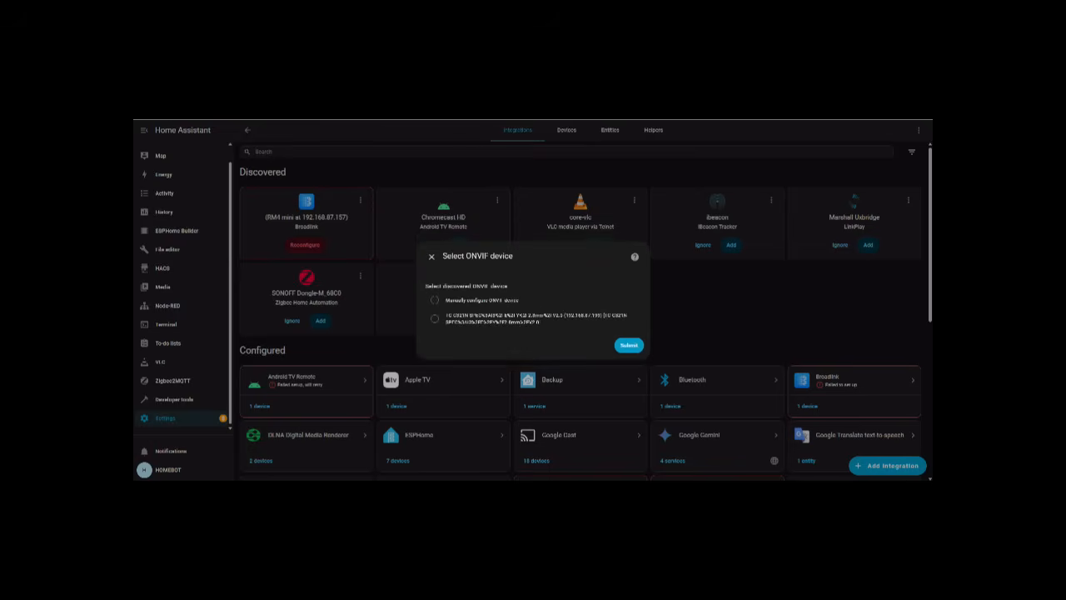
pyautogui.click(434, 318)
pyautogui.click(629, 344)
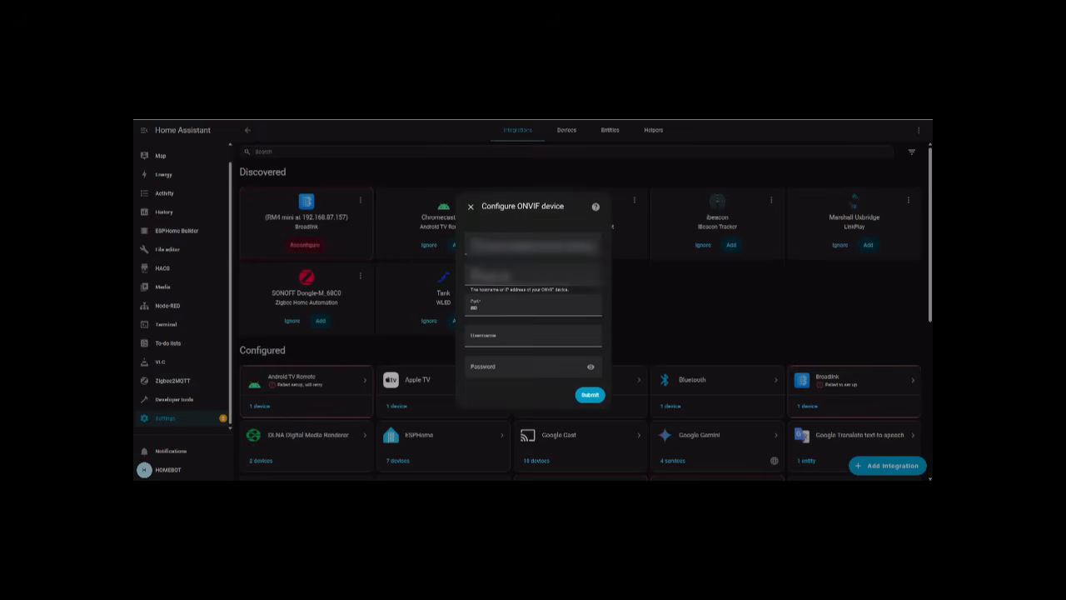
# Replace the ONVIF device's name with the first saved suggestion for "Offi"
pyautogui.tripleClick(533, 247)
pyautogui.press('BackSpace')
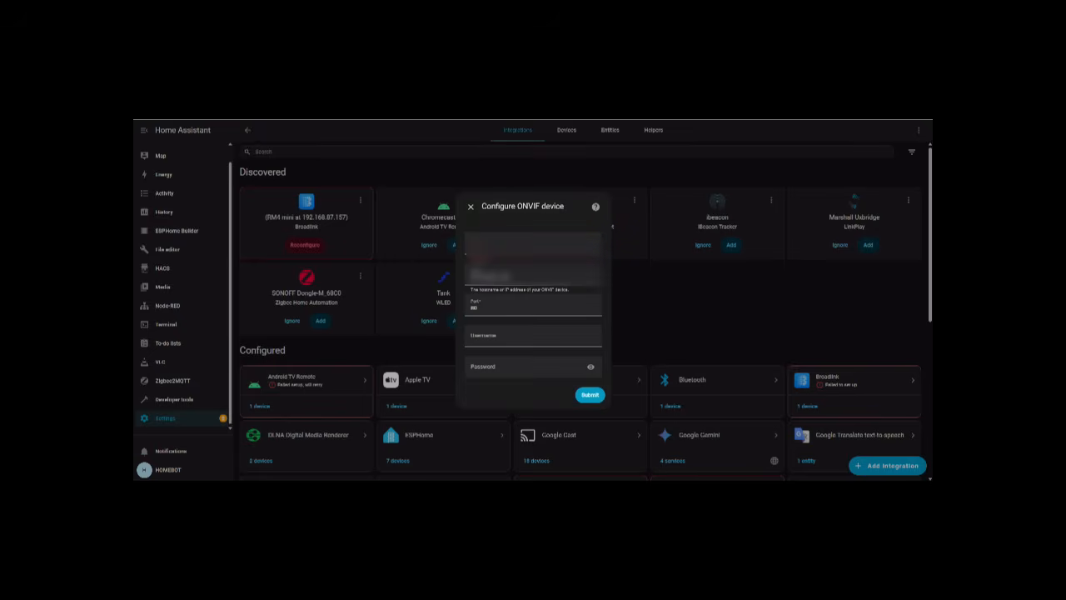
pyautogui.write('Offi')
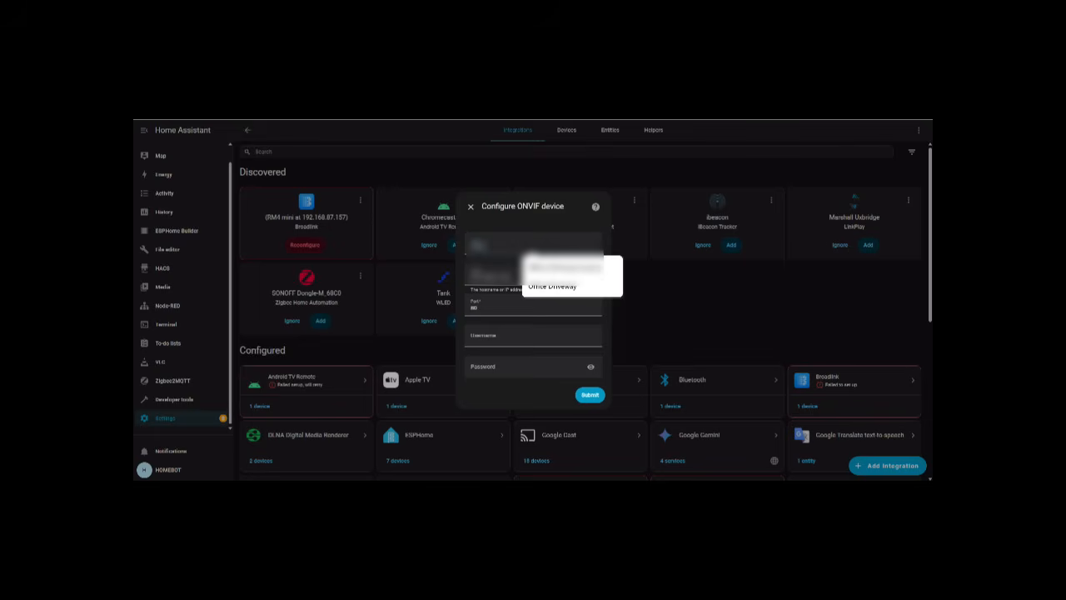
pyautogui.click(564, 267)
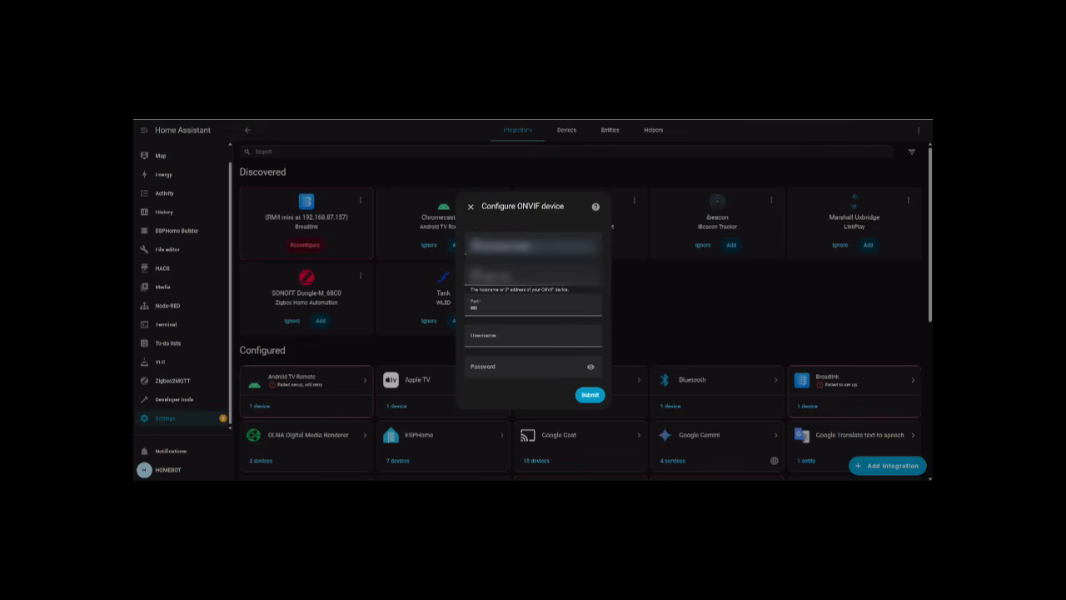
# Enter the username admin and the camera's account password for the ONVIF device
pyautogui.click(534, 307)
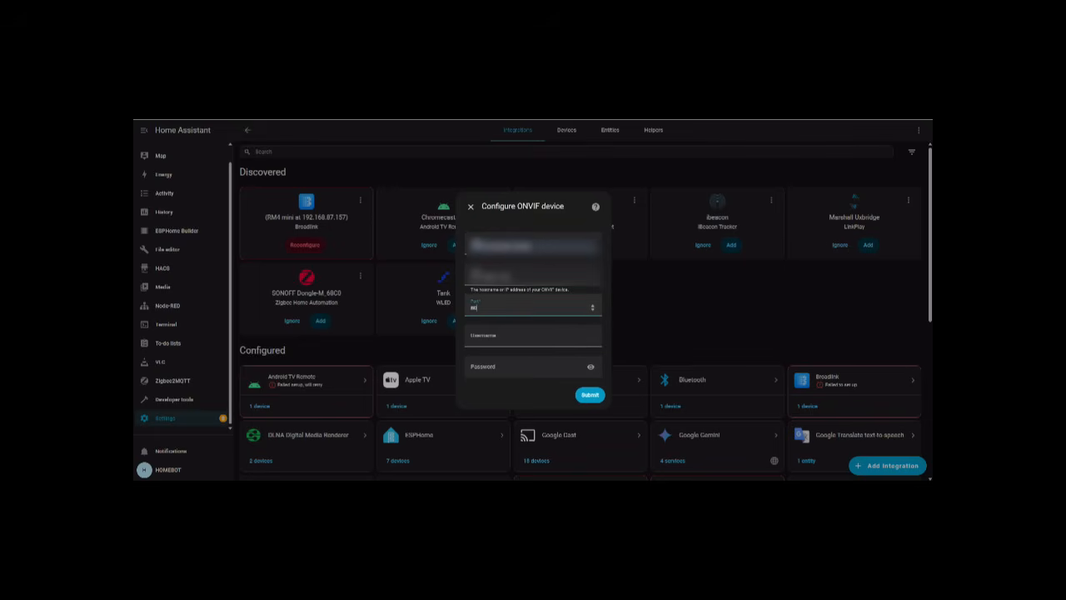
pyautogui.click(533, 336)
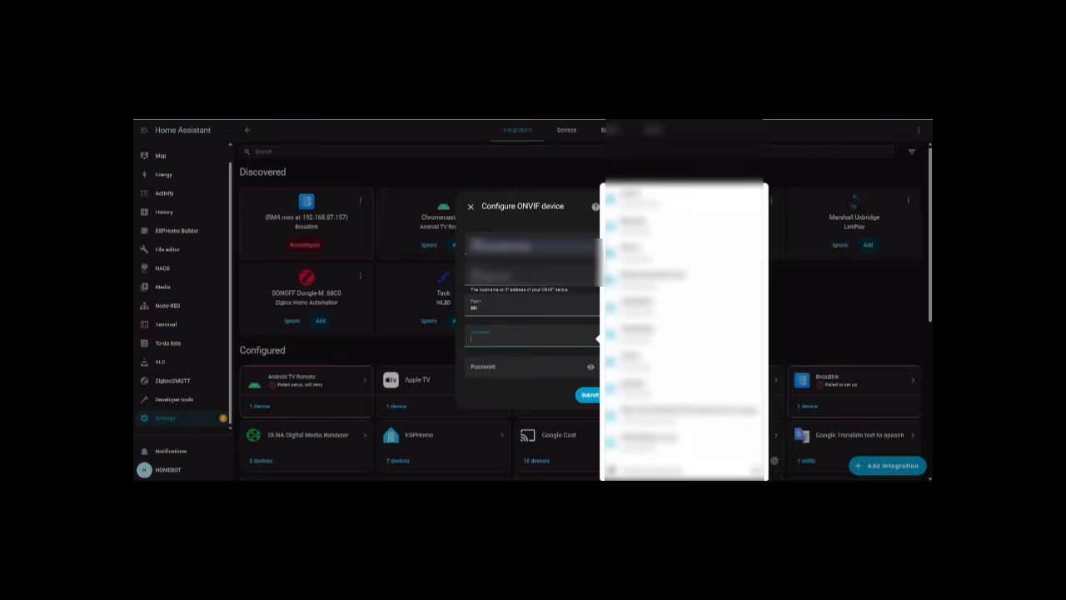
pyautogui.write('admin')
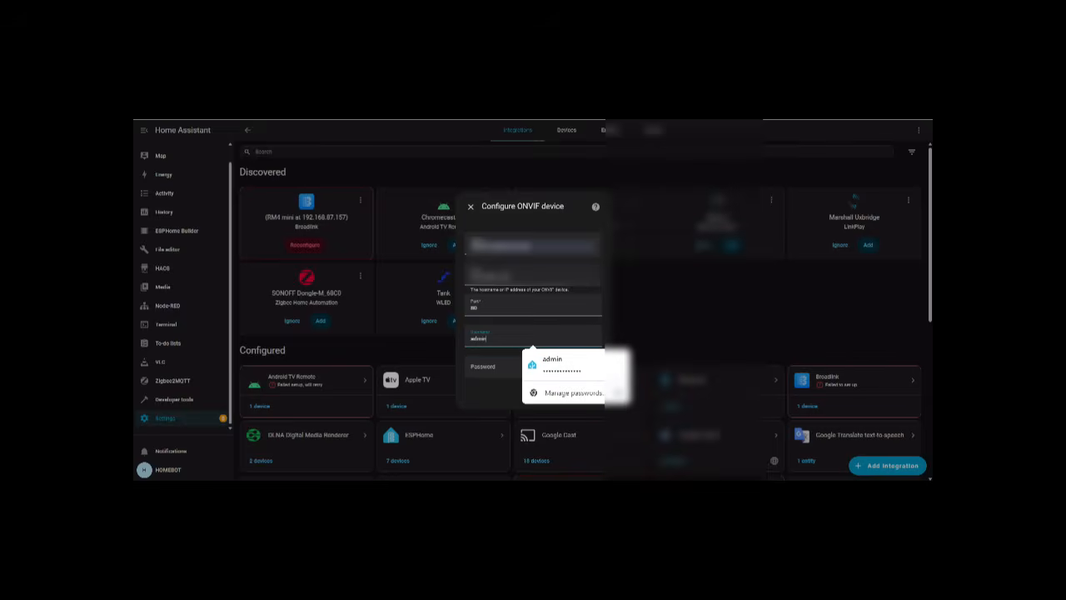
pyautogui.press('Tab')
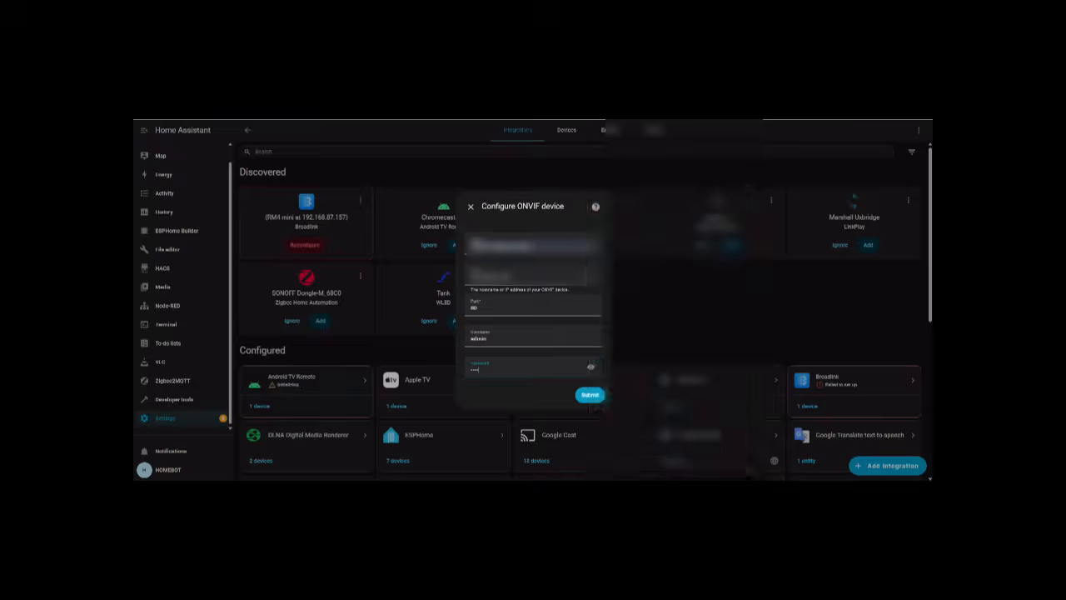
pyautogui.write('••')
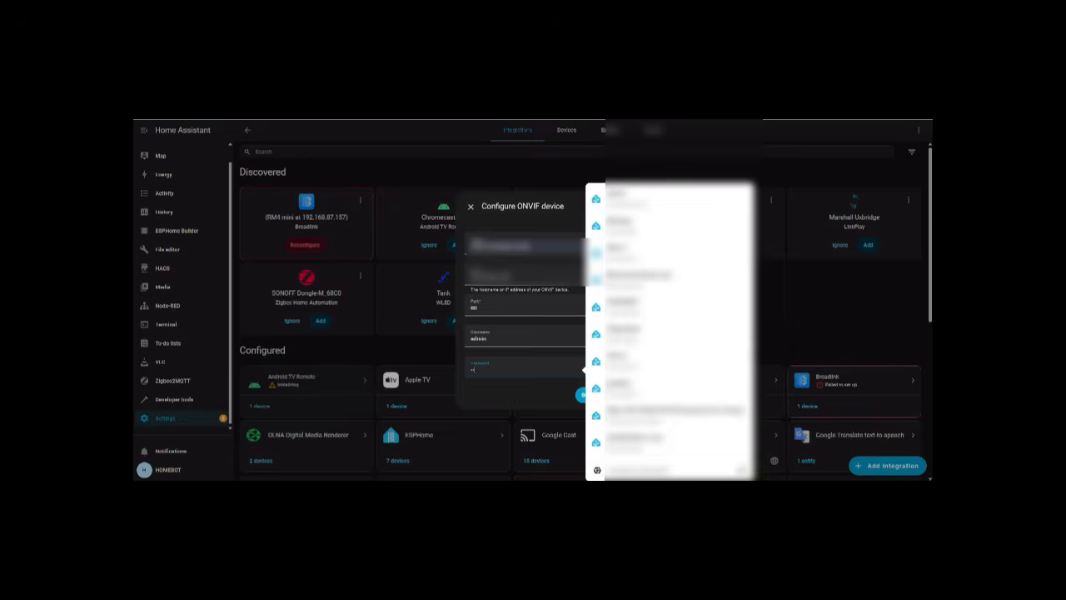
pyautogui.write('•••••••••')
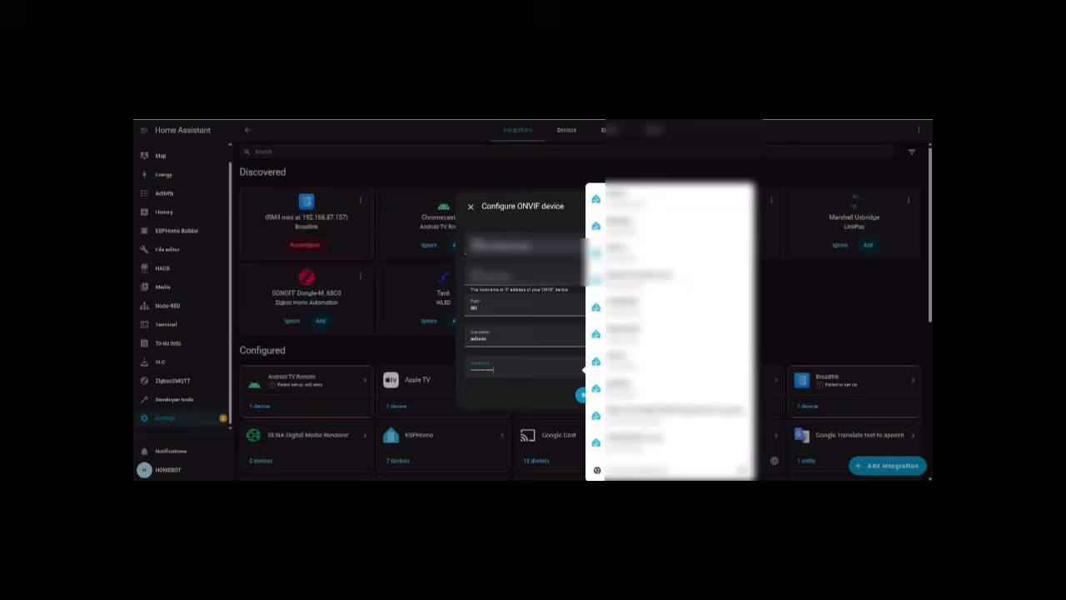
# Submit the ONVIF device configuration and finish adding it as the Driveway Camera in the Office area
pyautogui.click(518, 395)
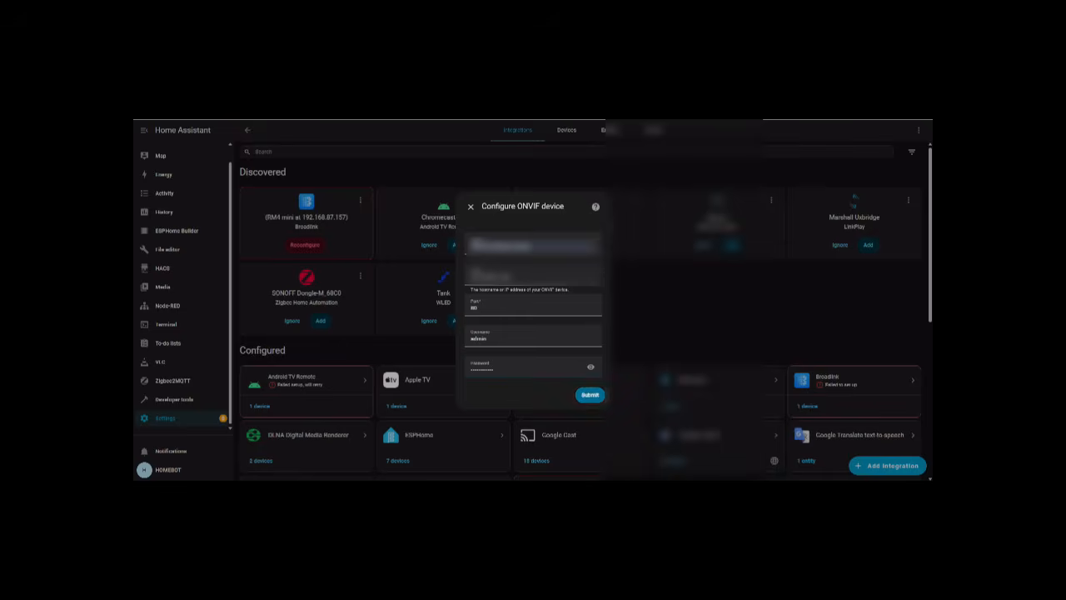
pyautogui.click(590, 395)
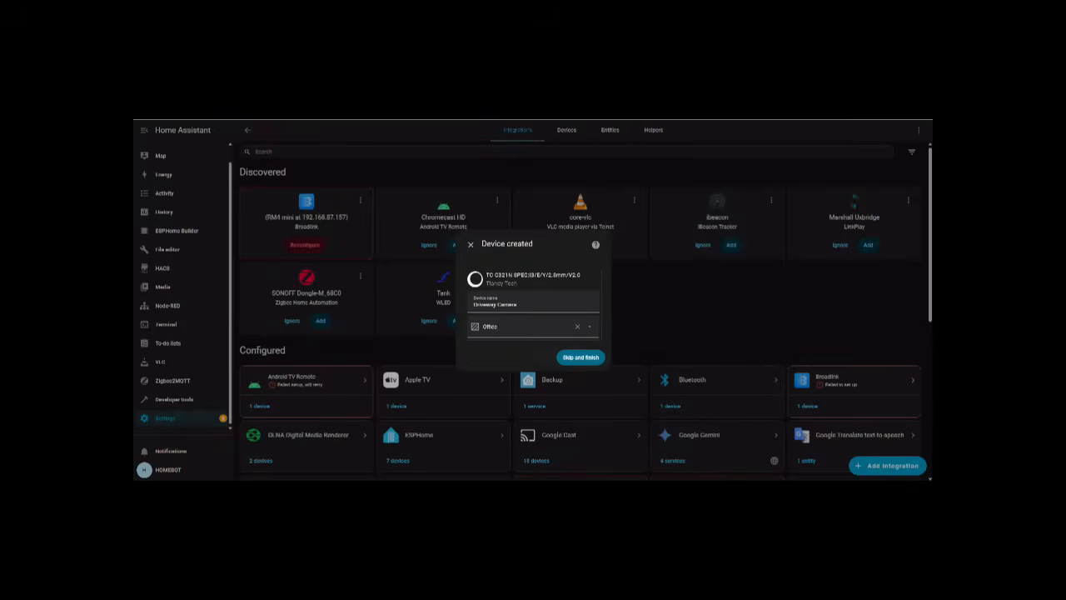
pyautogui.click(581, 357)
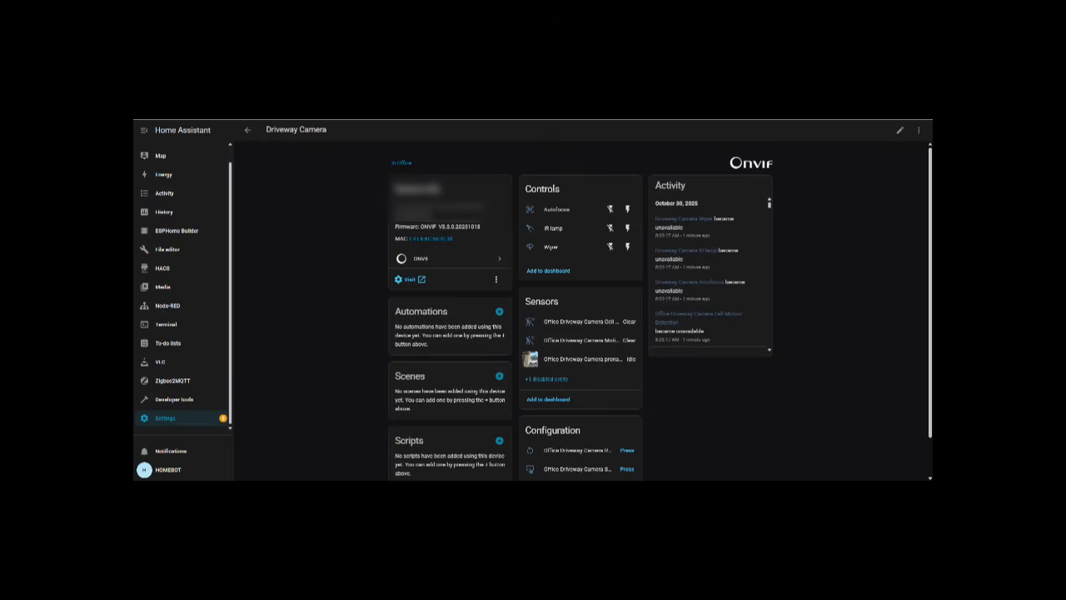
# Check the entity ID of the Driveway Camera's cell motion detection sensor in its entity settings
pyautogui.click(580, 322)
pyautogui.click(612, 150)
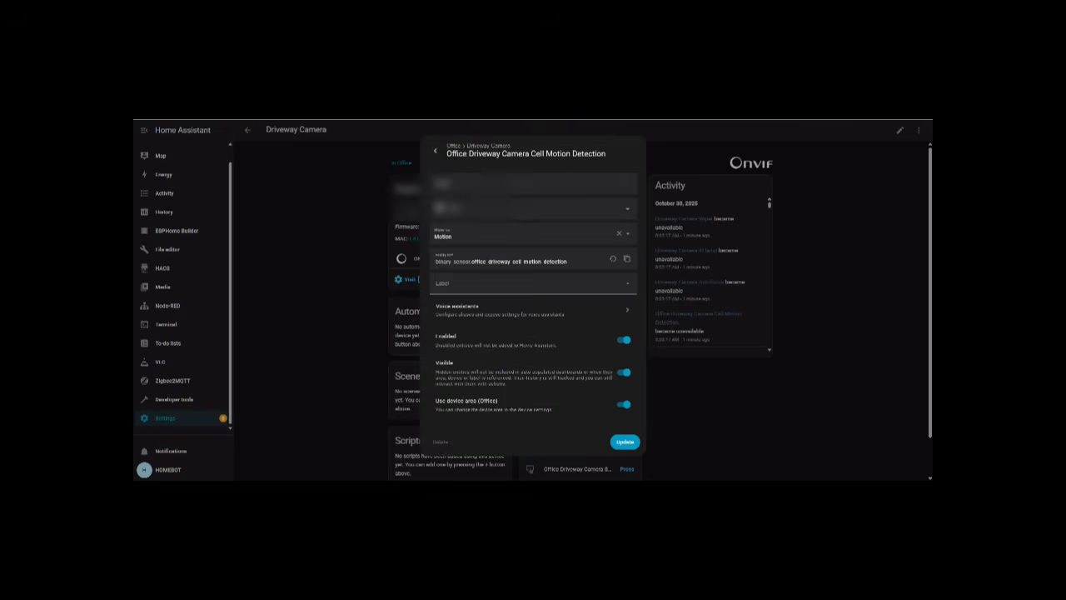
pyautogui.moveTo(569, 262); pyautogui.dragTo(471, 262)
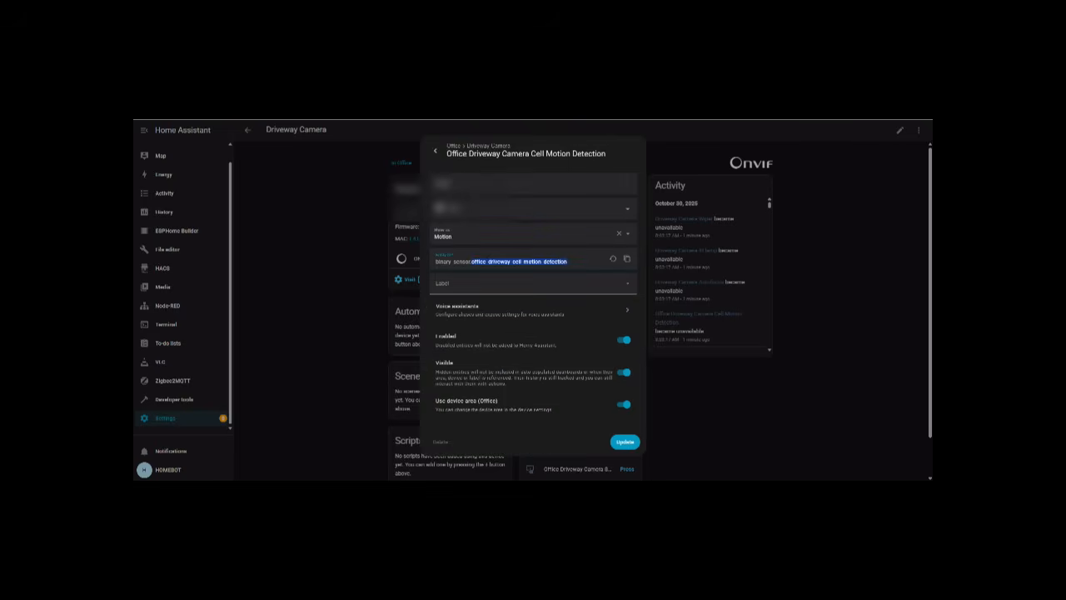
pyautogui.click(625, 442)
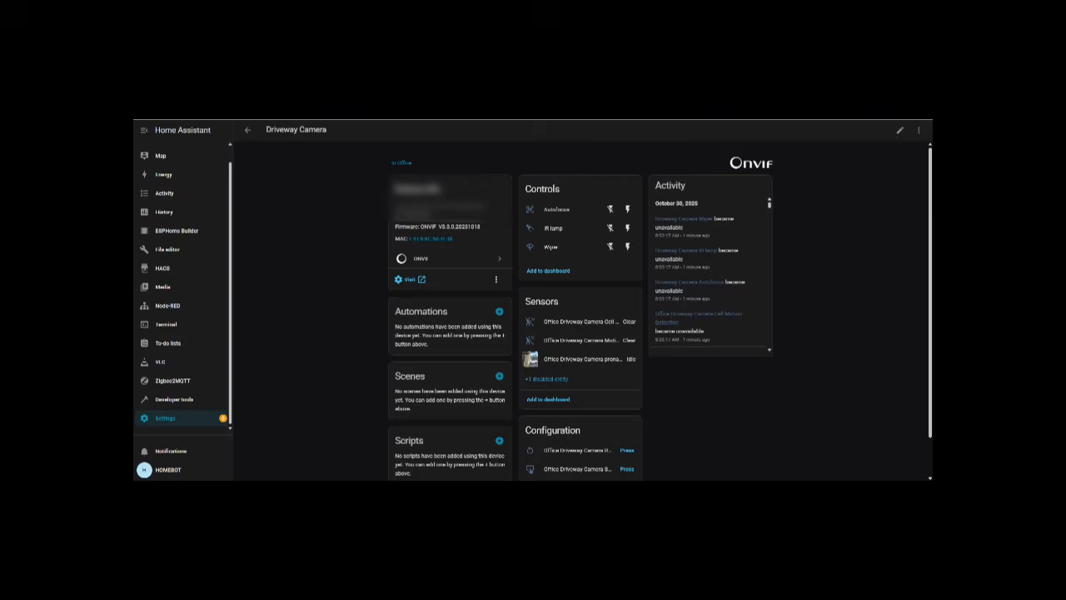
# Check the entity ID of the Driveway Camera's proname_ch0001 camera stream in its entity settings
pyautogui.click(582, 359)
pyautogui.click(613, 150)
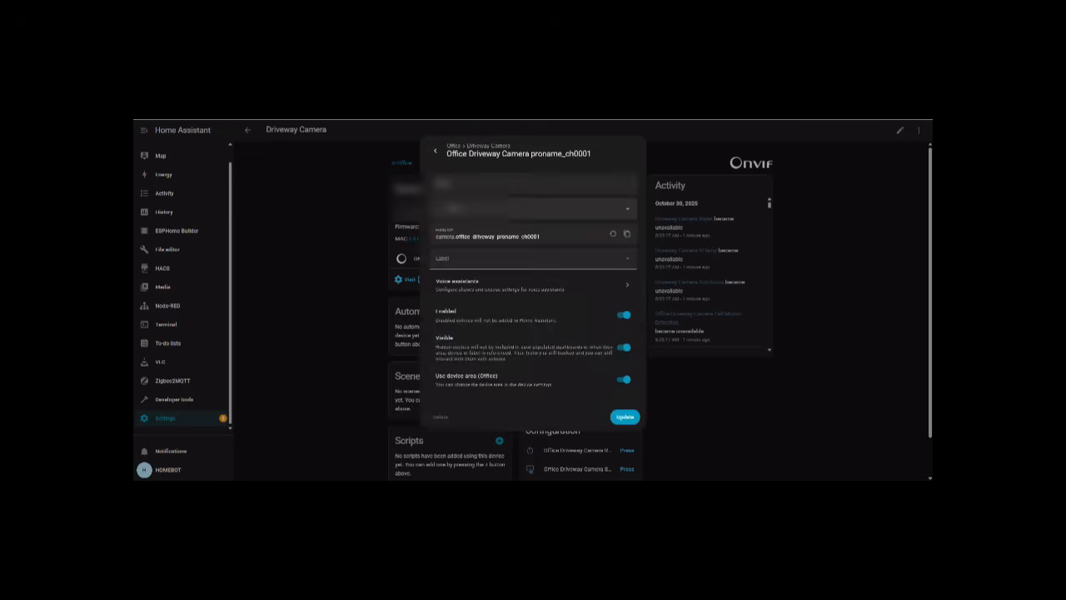
pyautogui.moveTo(540, 237); pyautogui.dragTo(457, 236)
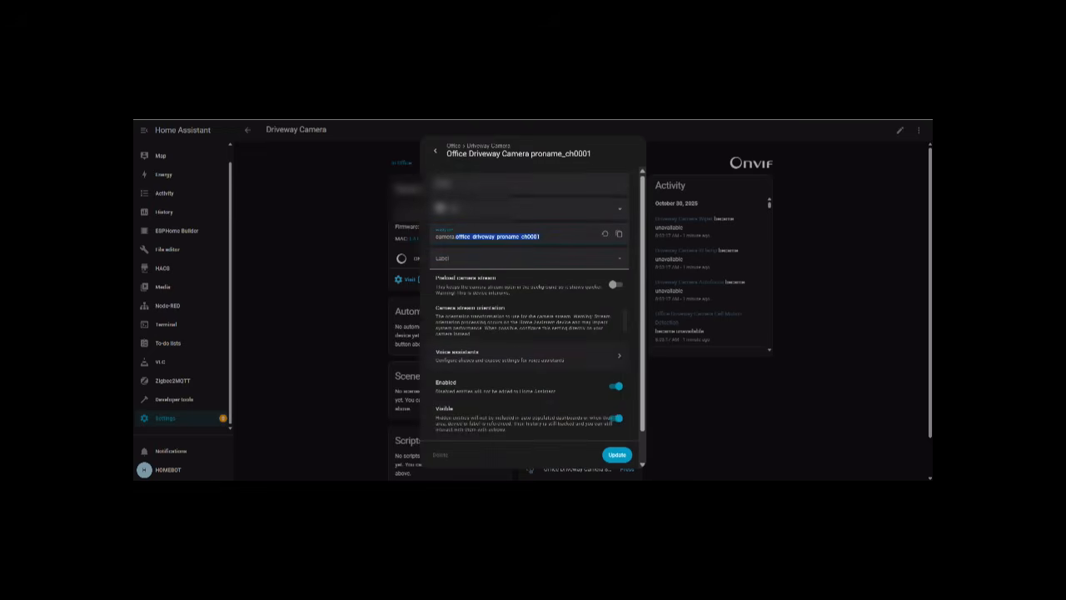
pyautogui.click(616, 454)
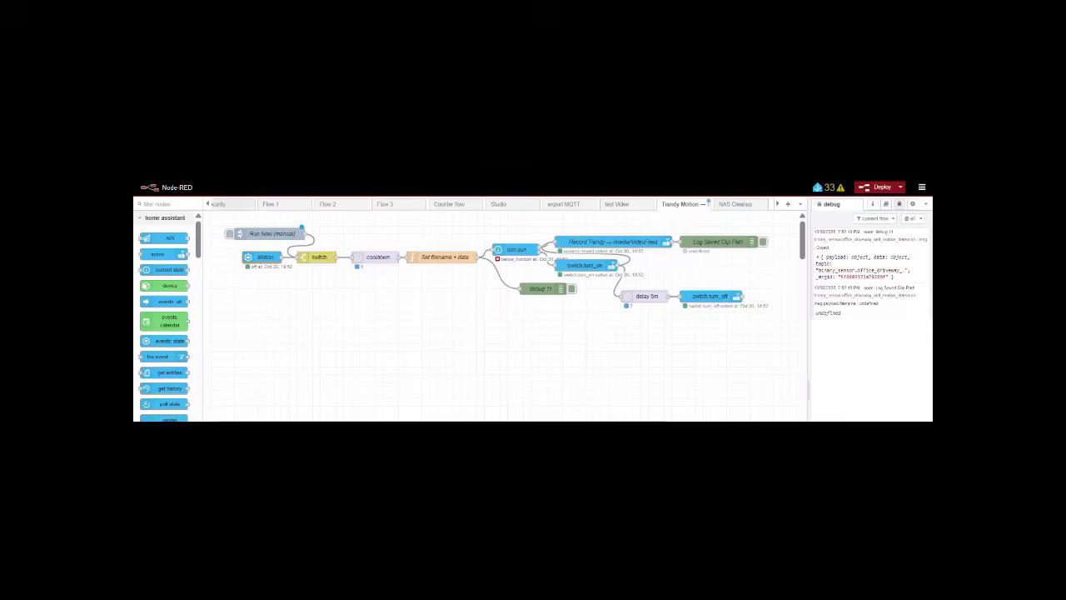
# Switch to Node-RED and examine the Motion node's entity and state settings in the Tiandy Motion flow
pyautogui.click(268, 234)
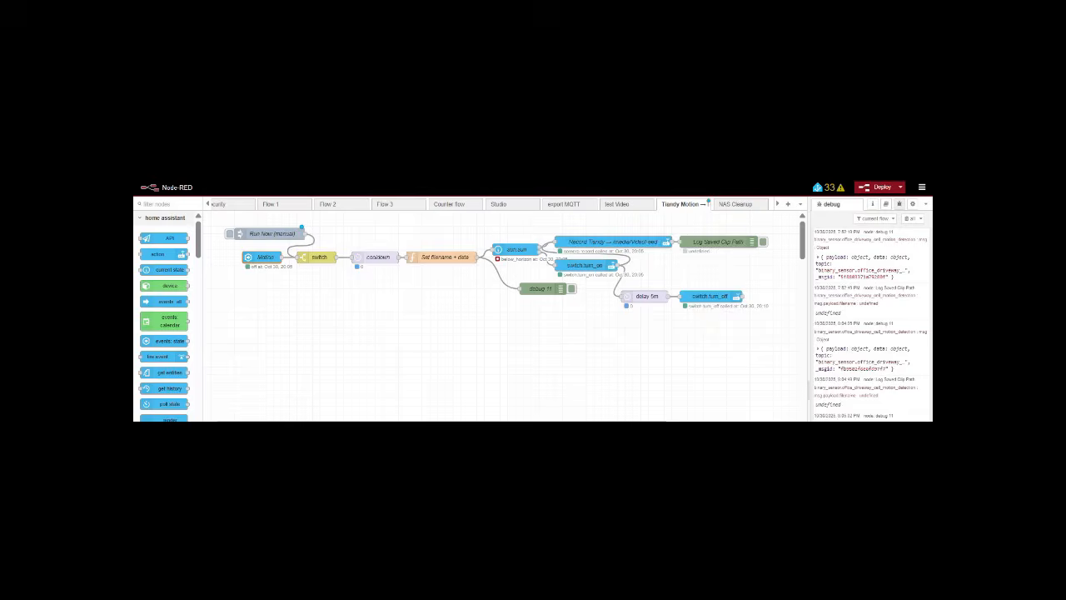
pyautogui.doubleClick(264, 257)
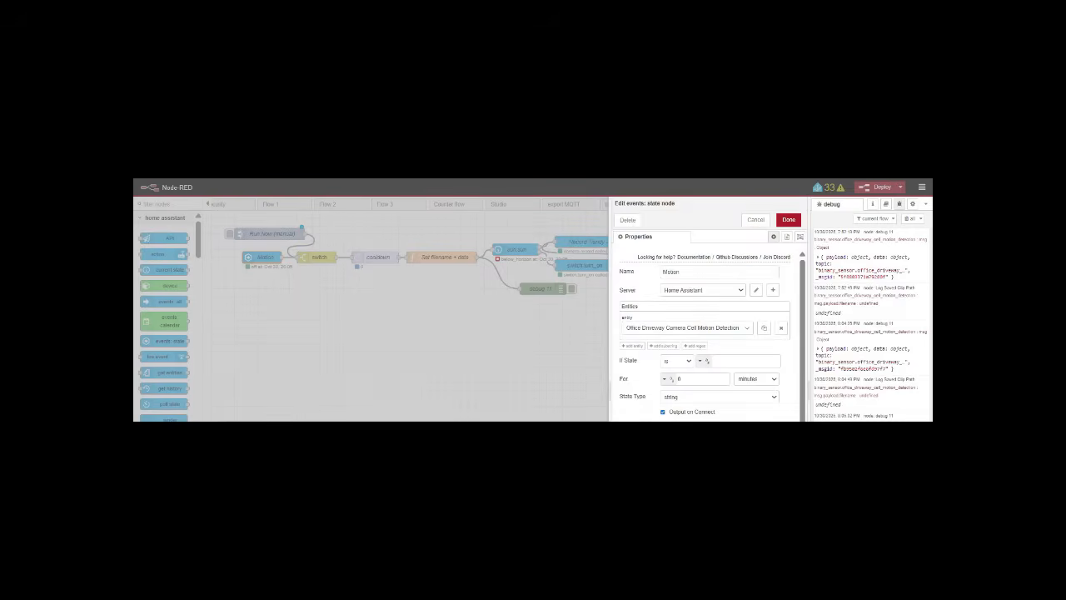
pyautogui.press('Escape')
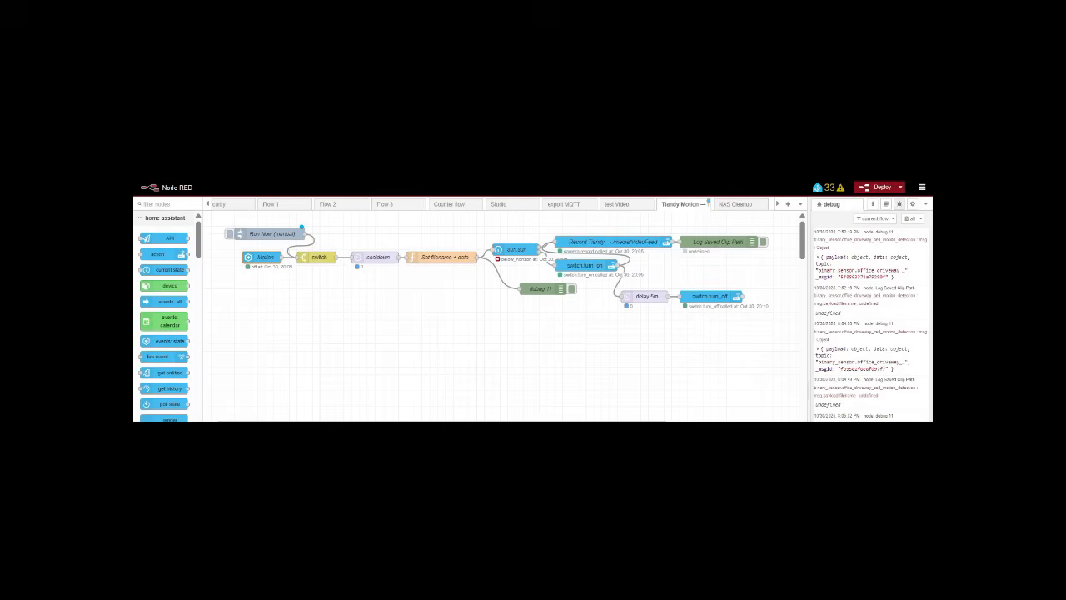
# Review the switch node's payload rule and the cooldown node's rate limit settings
pyautogui.doubleClick(319, 257)
pyautogui.click(676, 300)
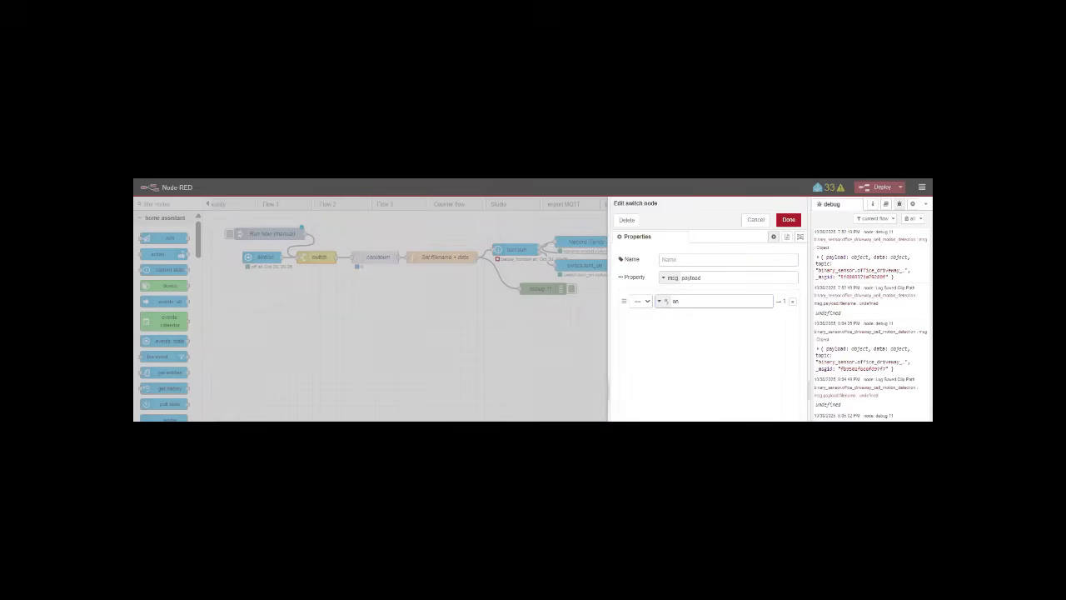
pyautogui.click(789, 220)
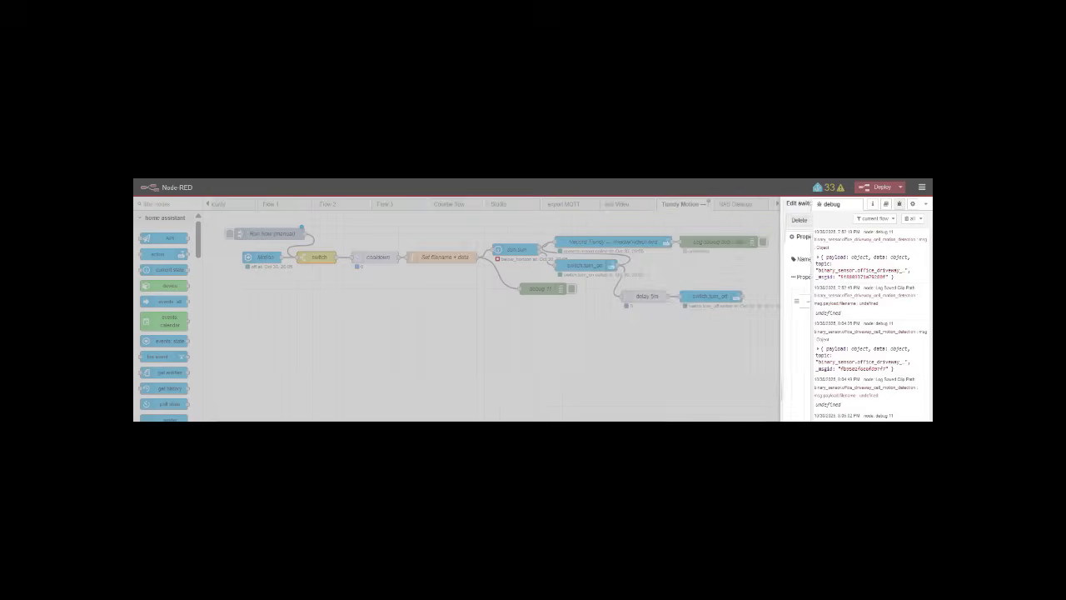
pyautogui.doubleClick(377, 258)
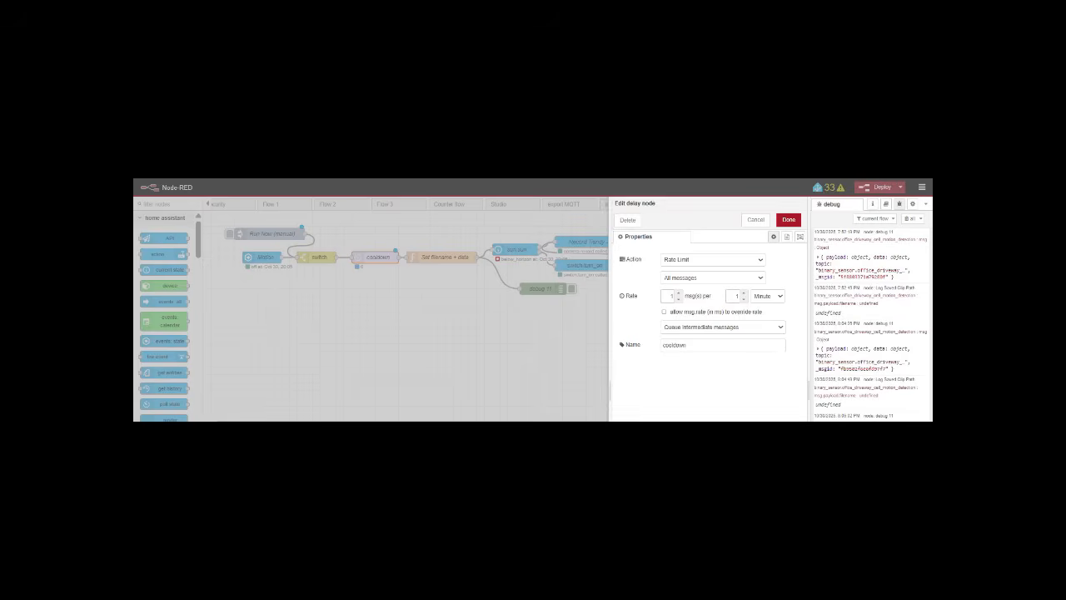
pyautogui.click(789, 220)
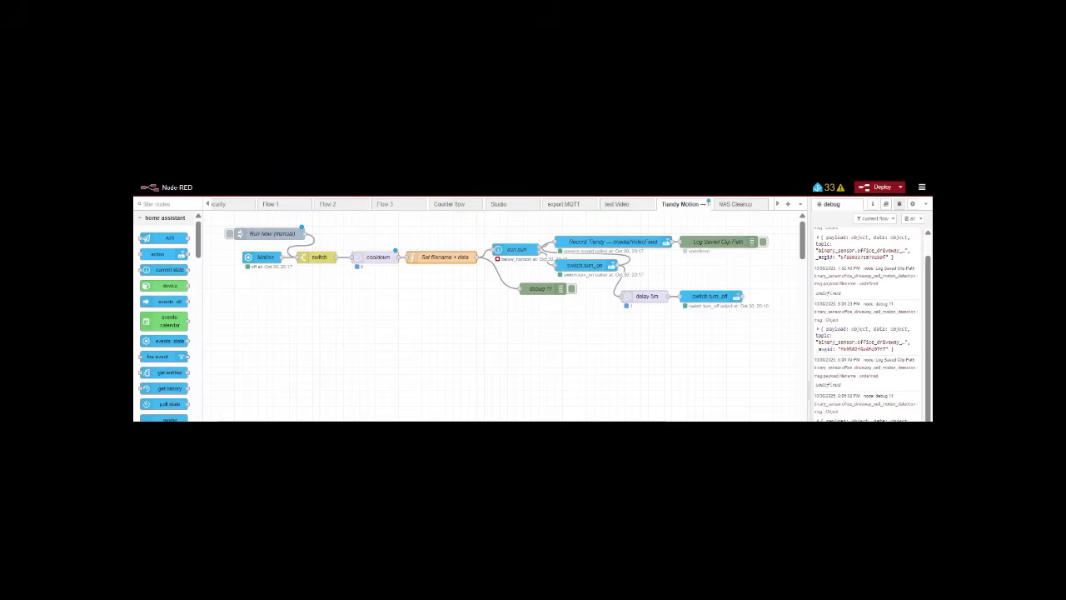
# Change the filename prefix to Driveway_Office_ in the Set filename + date function's message code
pyautogui.doubleClick(445, 258)
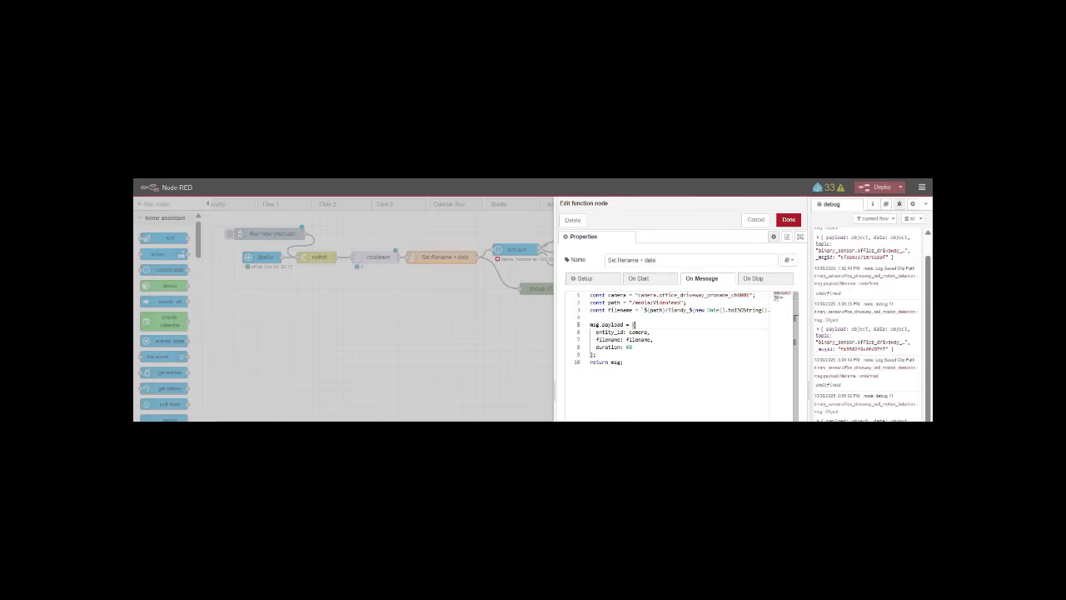
pyautogui.moveTo(687, 310); pyautogui.dragTo(670, 309)
pyautogui.write('Driveway_Office_')
pyautogui.click(594, 324)
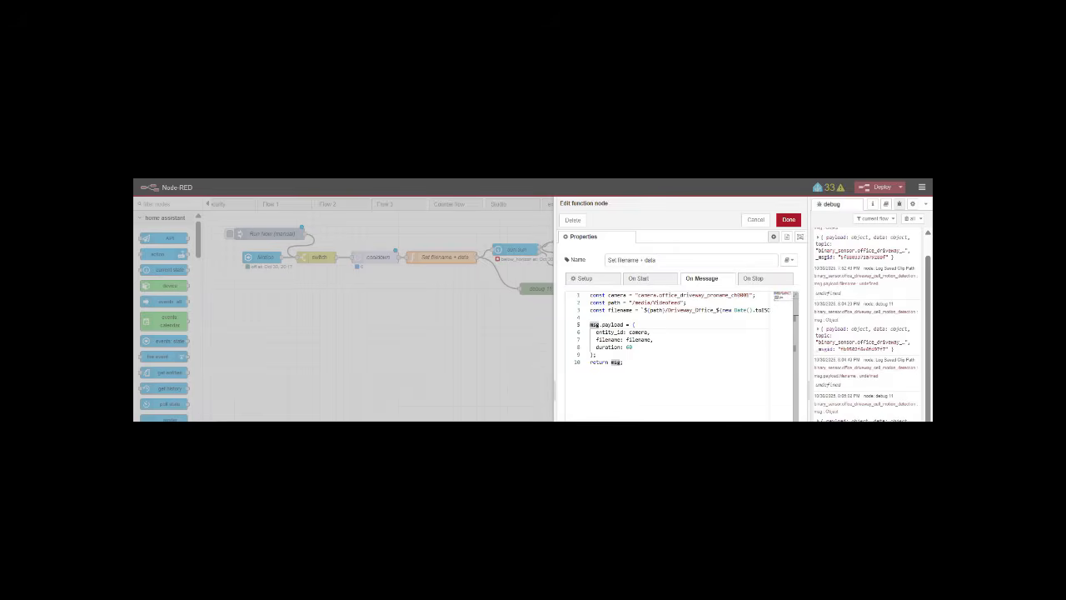
pyautogui.moveTo(609, 347); pyautogui.dragTo(630, 348)
pyautogui.moveTo(623, 362); pyautogui.dragTo(590, 324)
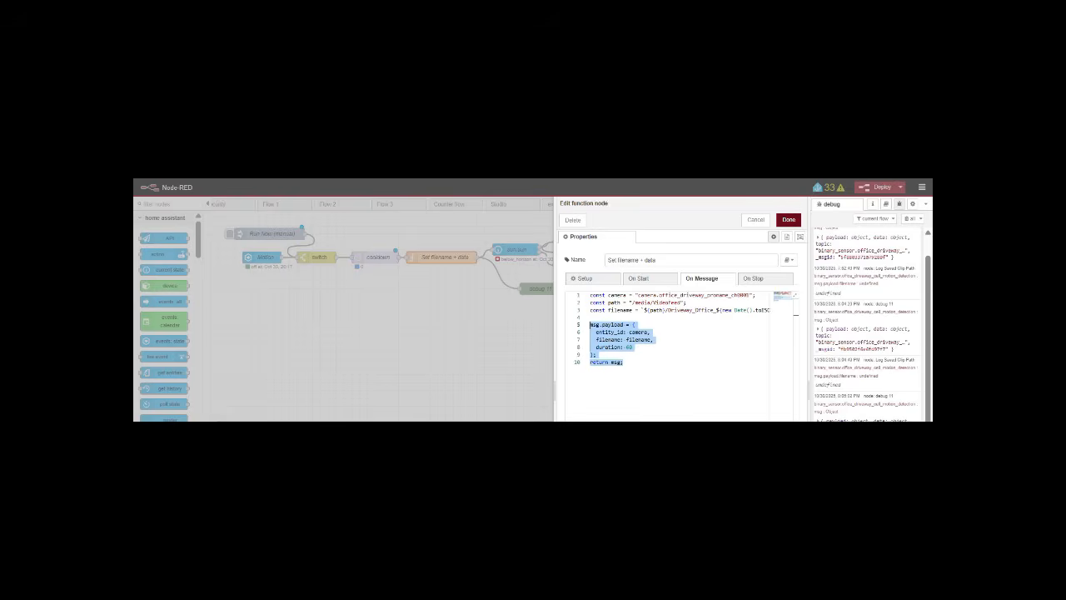
pyautogui.click(788, 220)
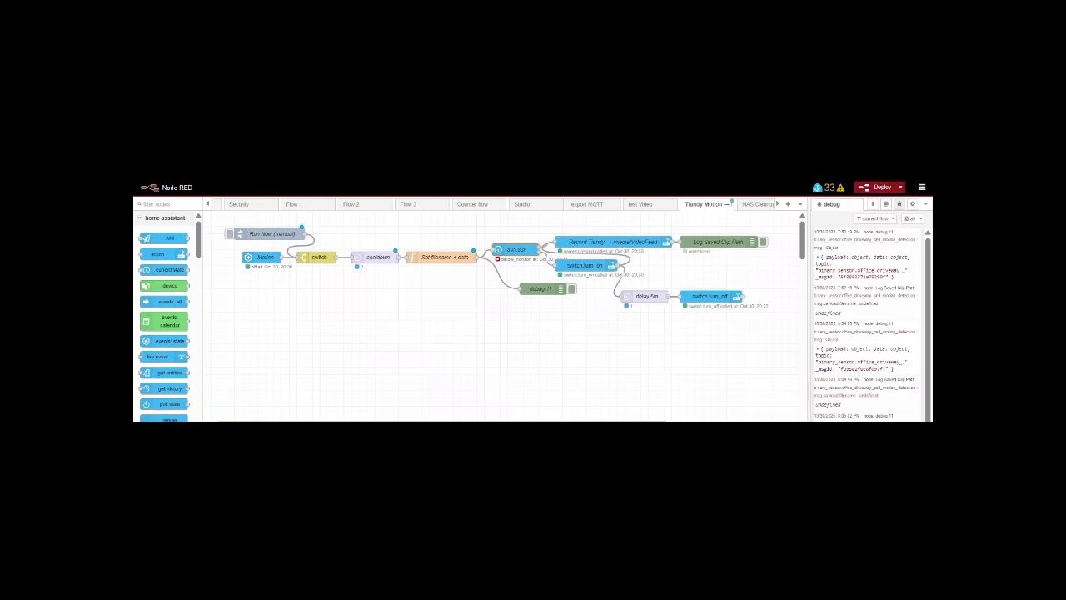
# Delete the debug 11 node from the Tiandy Motion flow
pyautogui.click(541, 289)
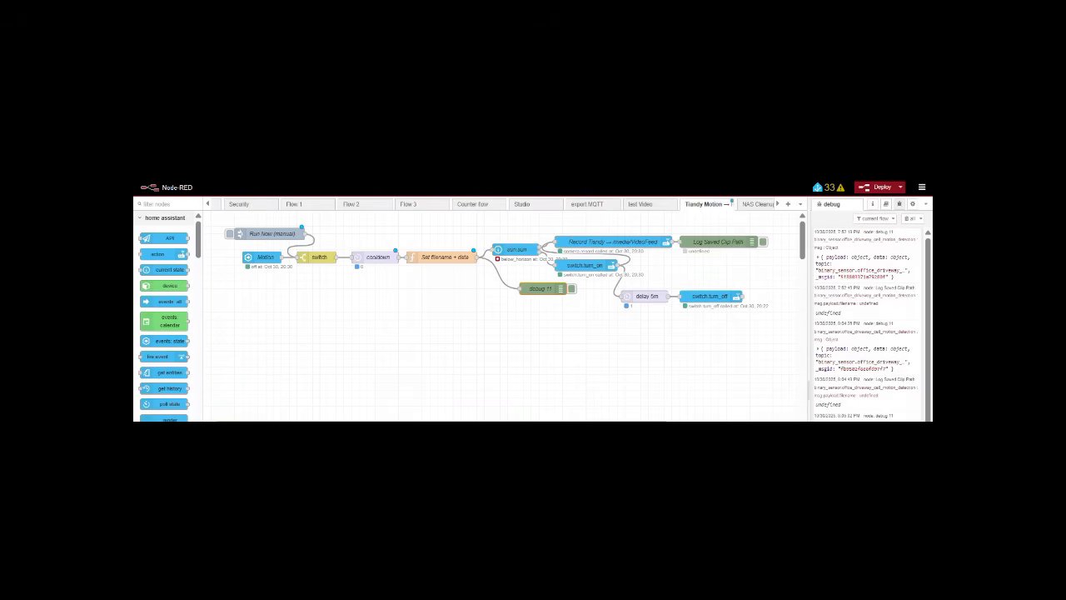
pyautogui.press('Delete')
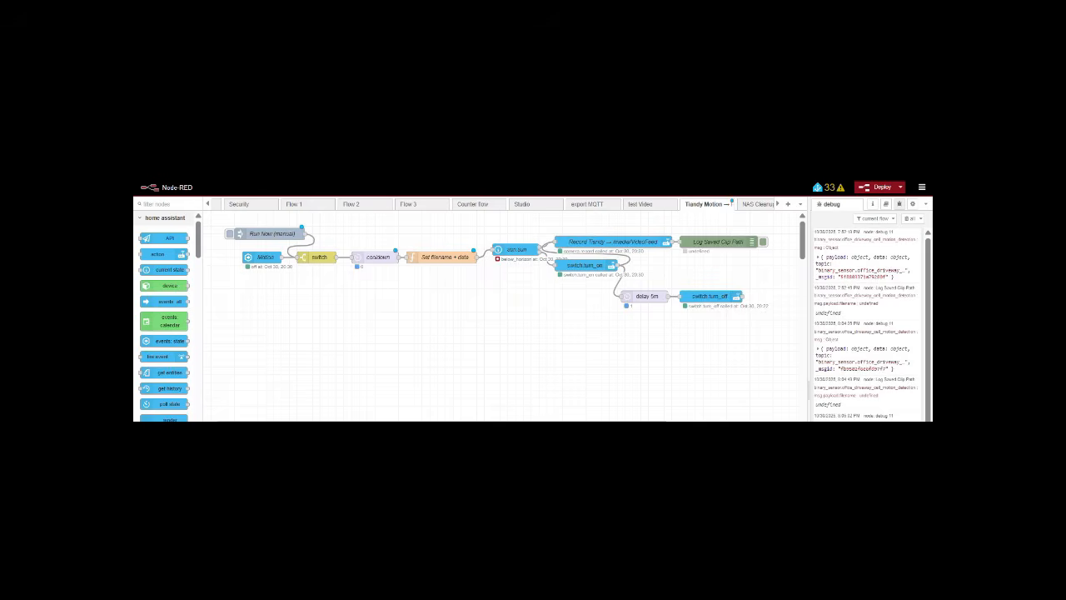
# Review the sun.sun node's horizon state condition in its properties
pyautogui.doubleClick(514, 249)
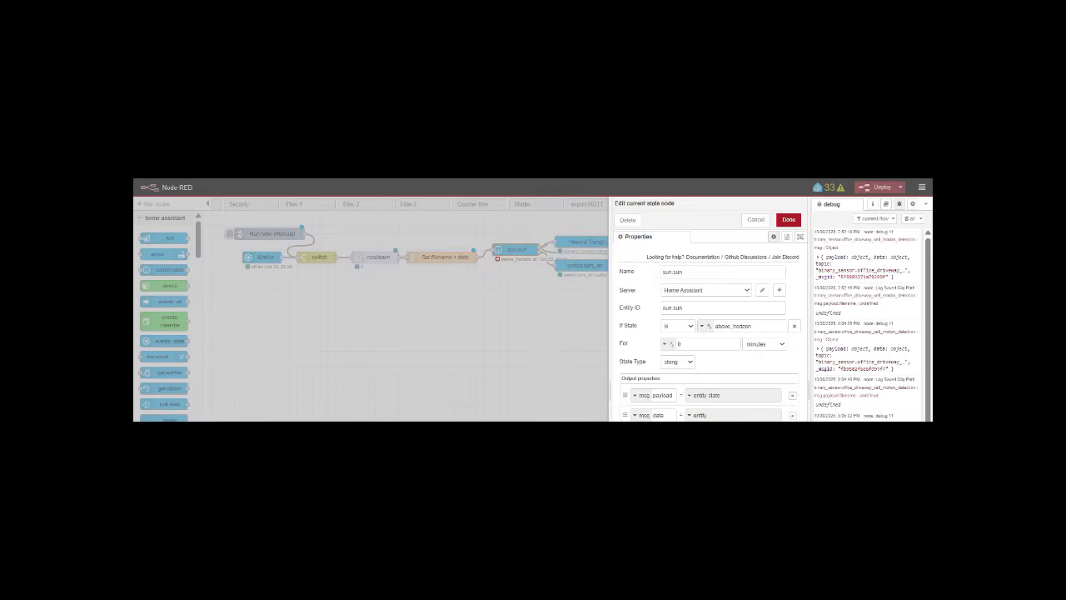
pyautogui.doubleClick(733, 326)
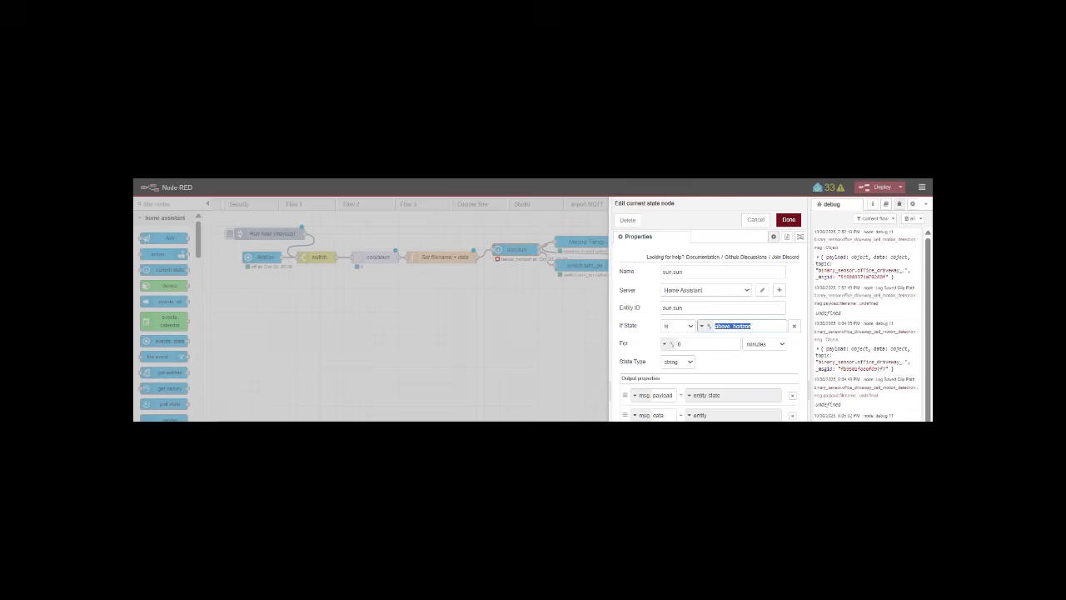
pyautogui.click(788, 220)
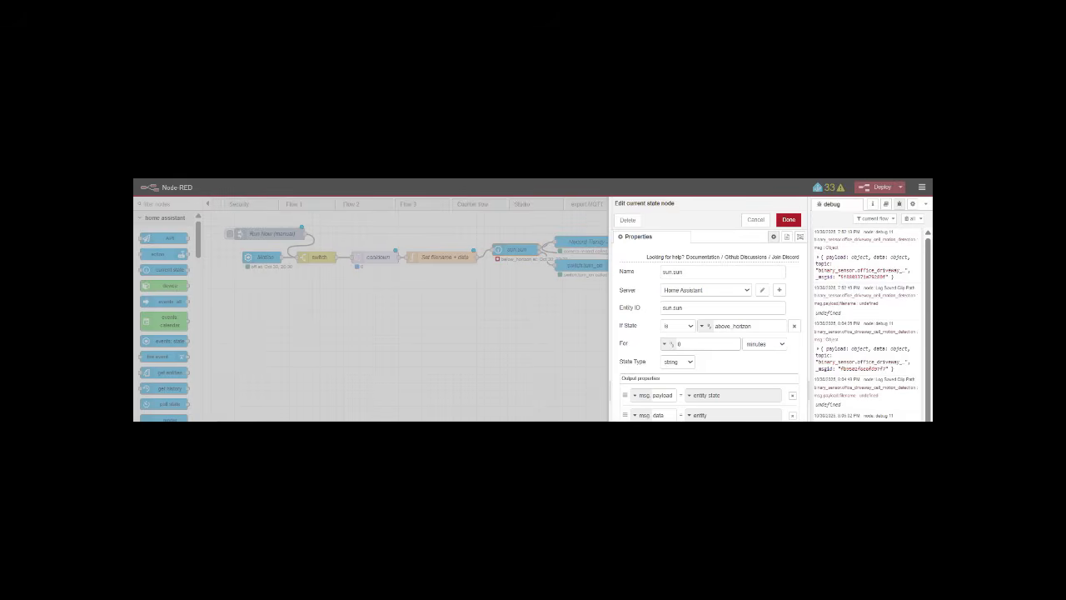
pyautogui.click(788, 220)
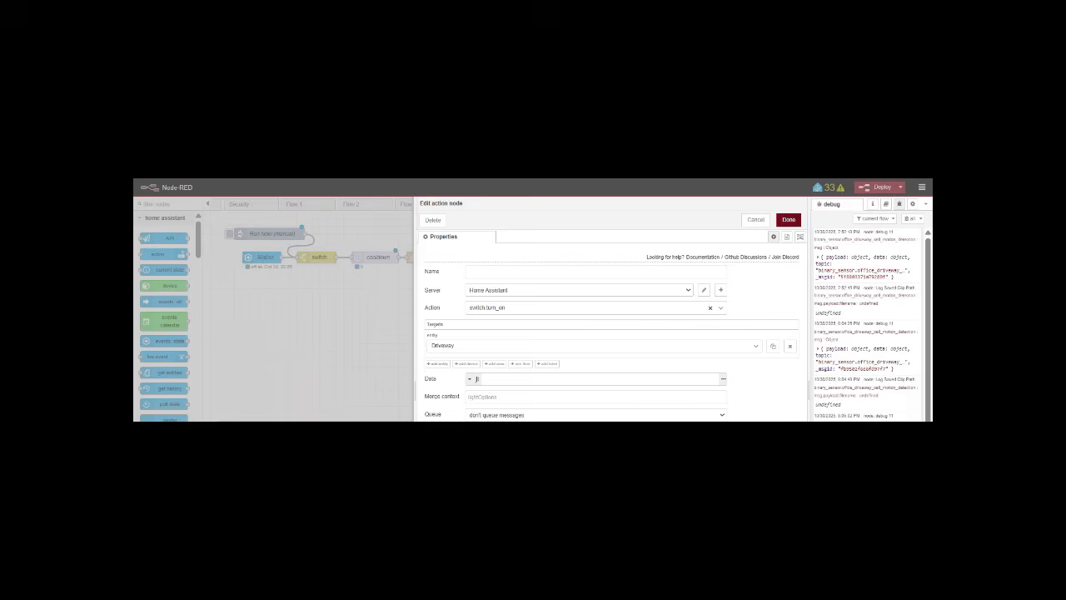
# Review the settings of the driveway light's switch.turn_on, delay and switch.turn_off nodes
pyautogui.click(789, 220)
pyautogui.doubleClick(646, 297)
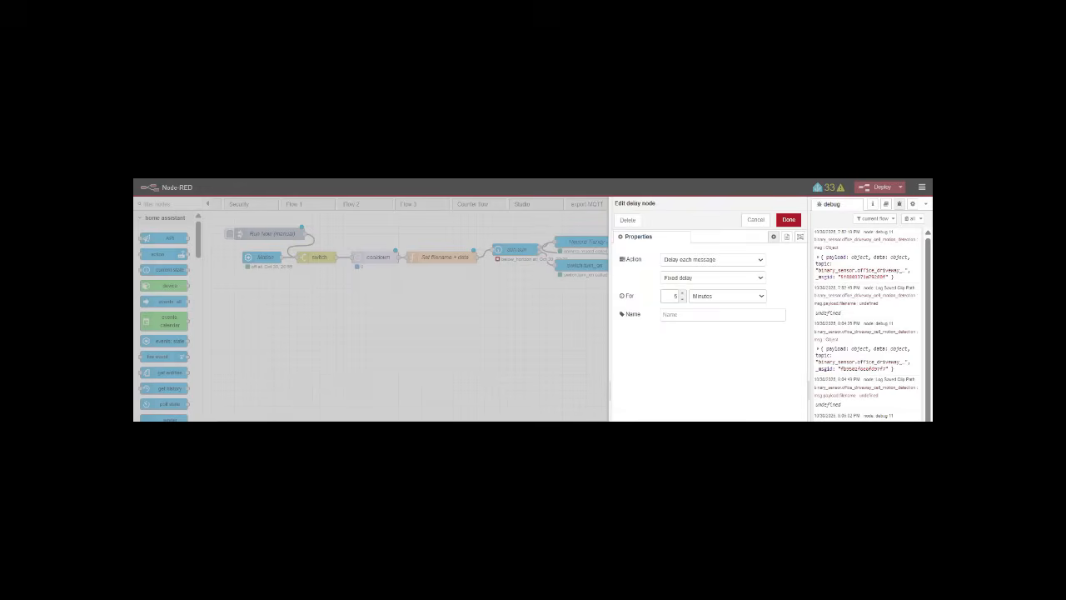
pyautogui.click(789, 220)
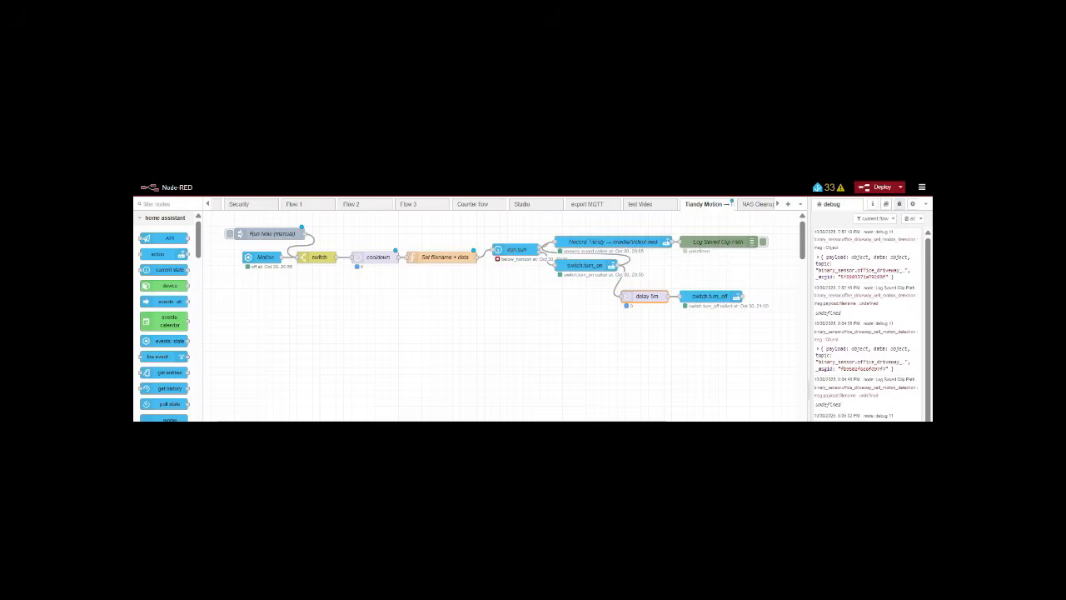
pyautogui.doubleClick(710, 296)
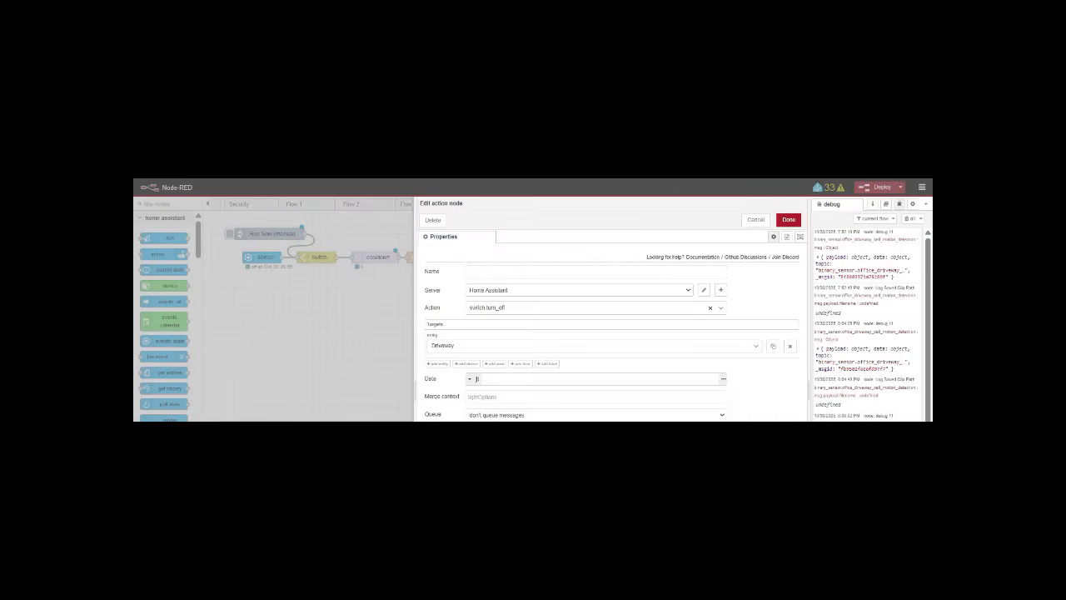
pyautogui.click(789, 220)
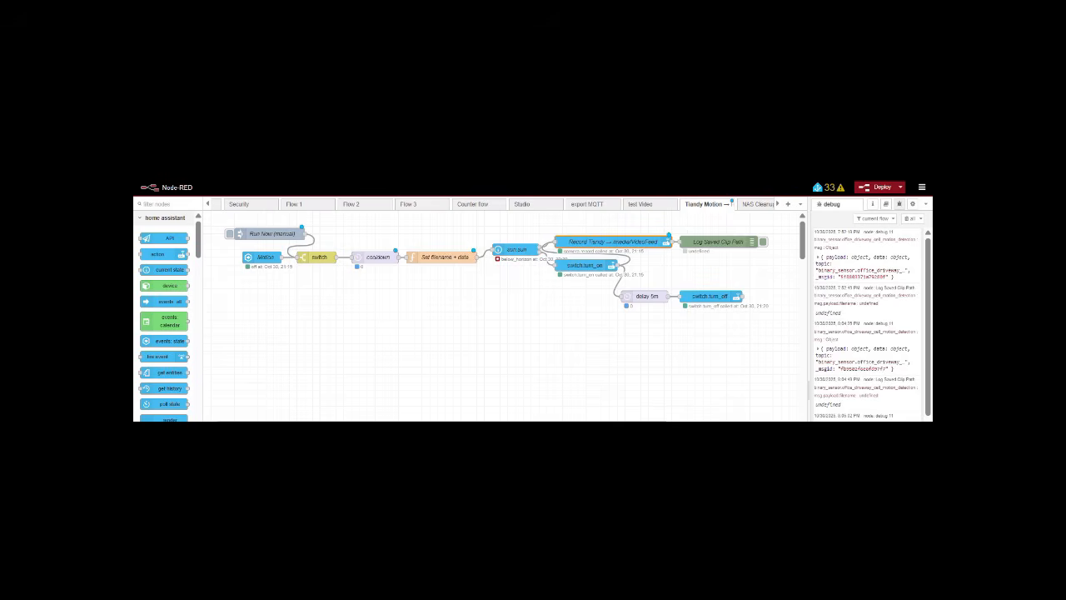
# Set the clip duration to 30 in the Record Tiandy node's data expression, and trigger the flow manually through the Run Now node
pyautogui.doubleClick(613, 242)
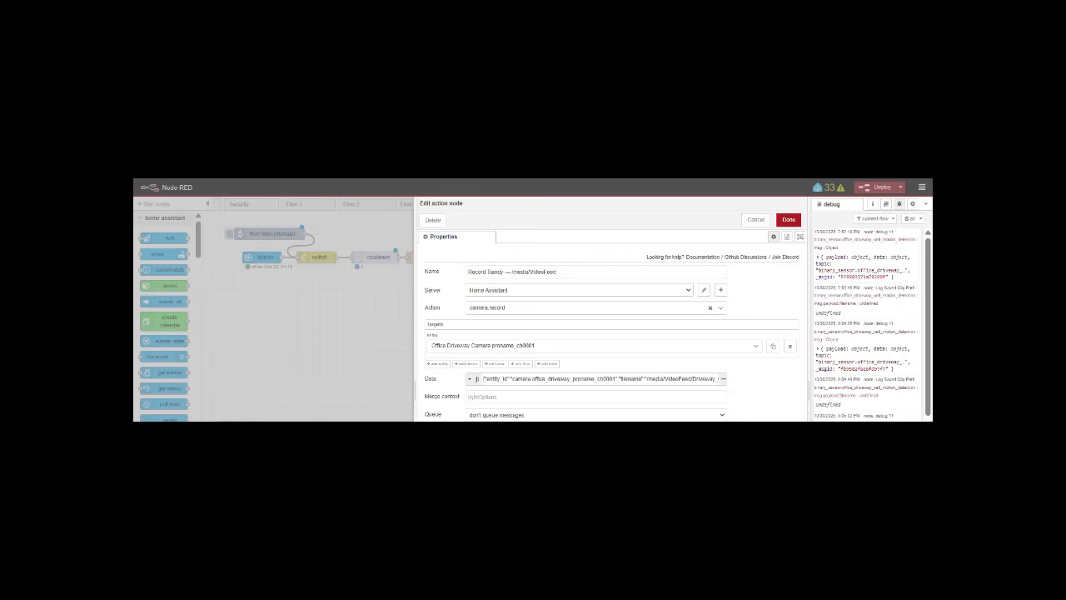
pyautogui.click(723, 379)
pyautogui.moveTo(533, 250); pyautogui.dragTo(444, 252)
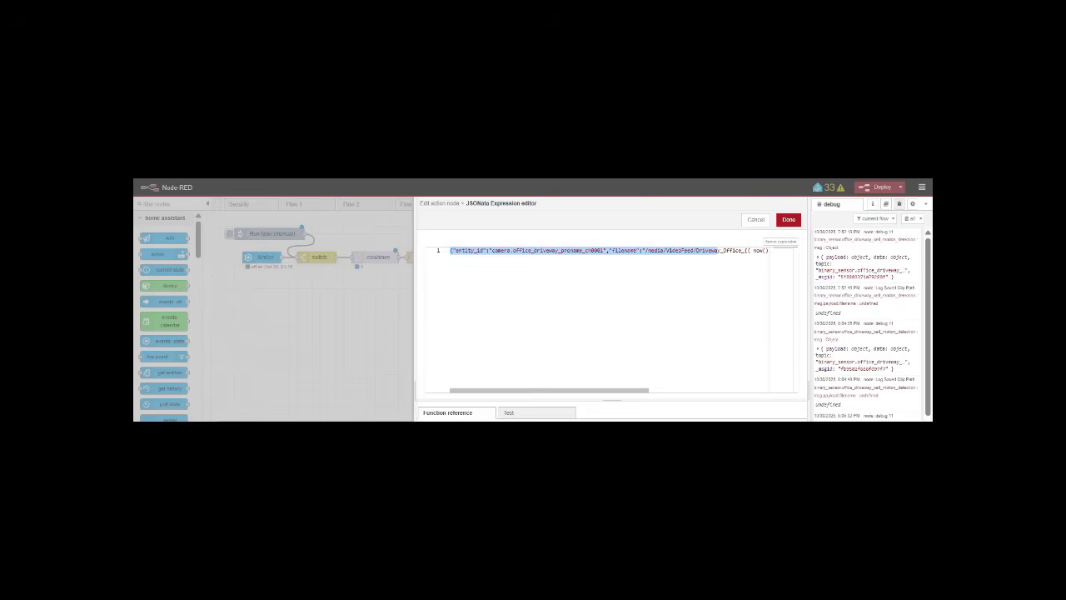
pyautogui.click(661, 251)
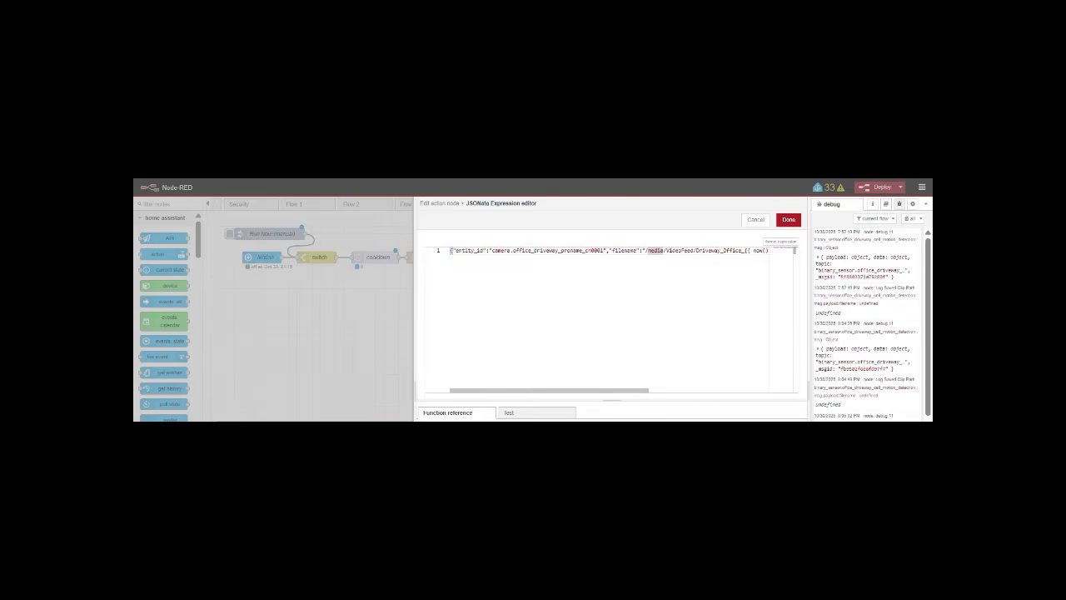
pyautogui.moveTo(550, 391); pyautogui.dragTo(670, 391)
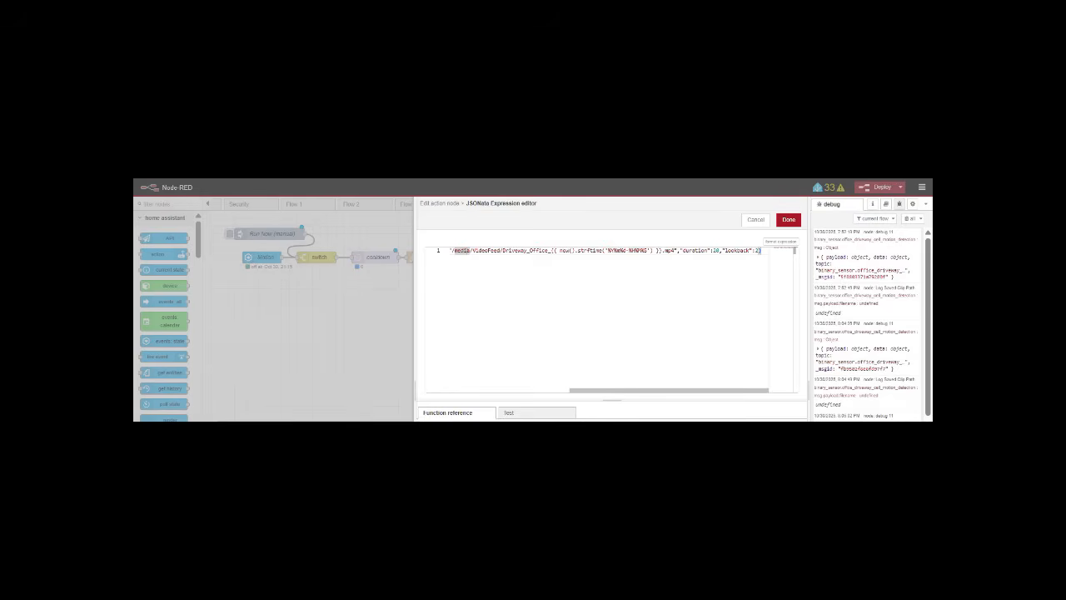
pyautogui.moveTo(689, 251); pyautogui.dragTo(719, 251)
pyautogui.doubleClick(716, 250)
pyautogui.write('30')
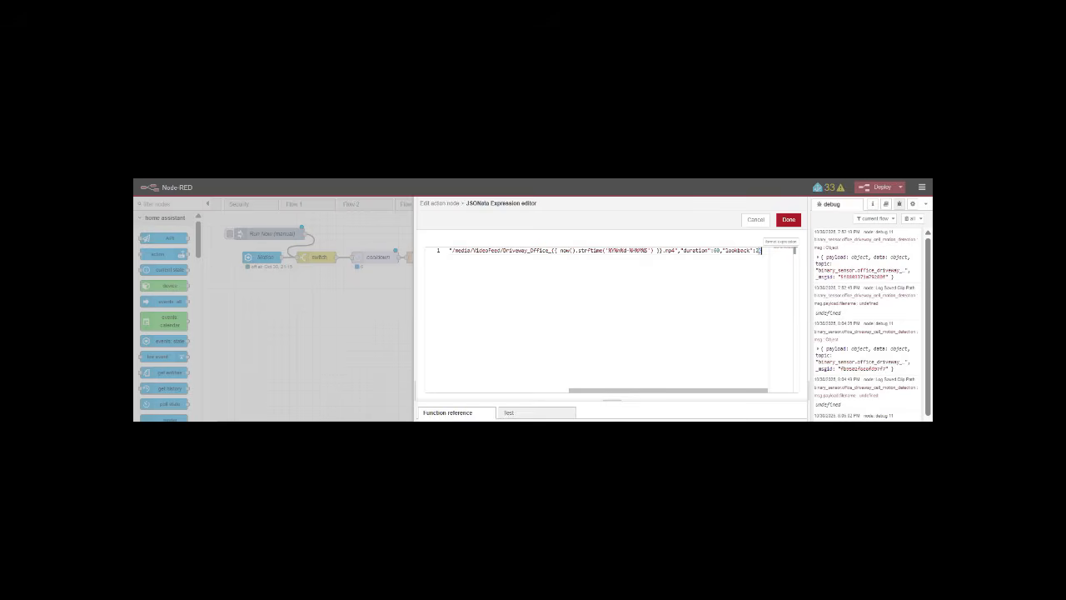
pyautogui.press('Home')
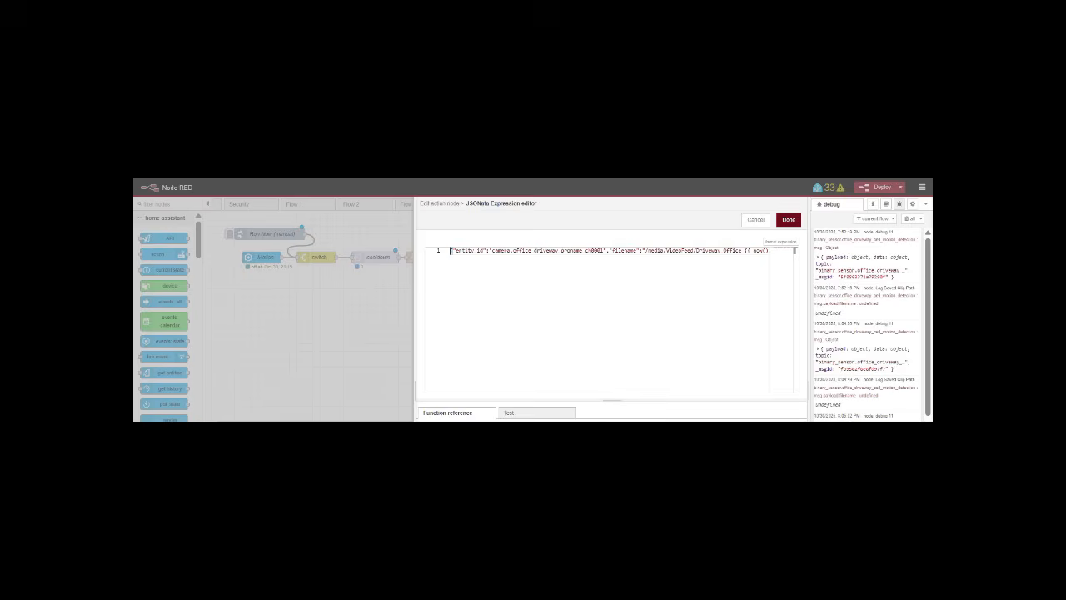
pyautogui.click(789, 220)
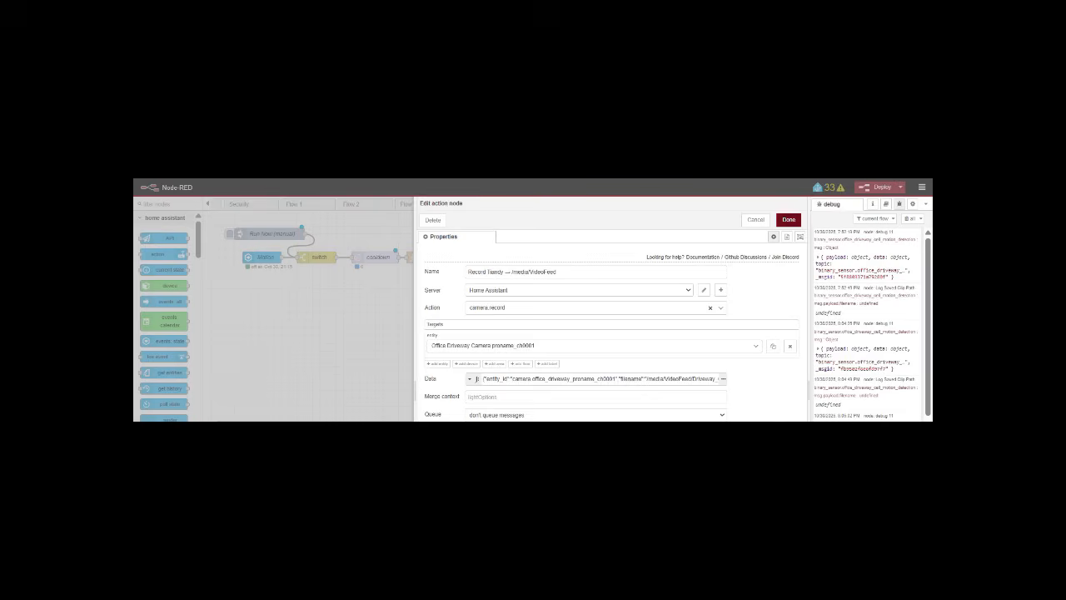
pyautogui.click(789, 220)
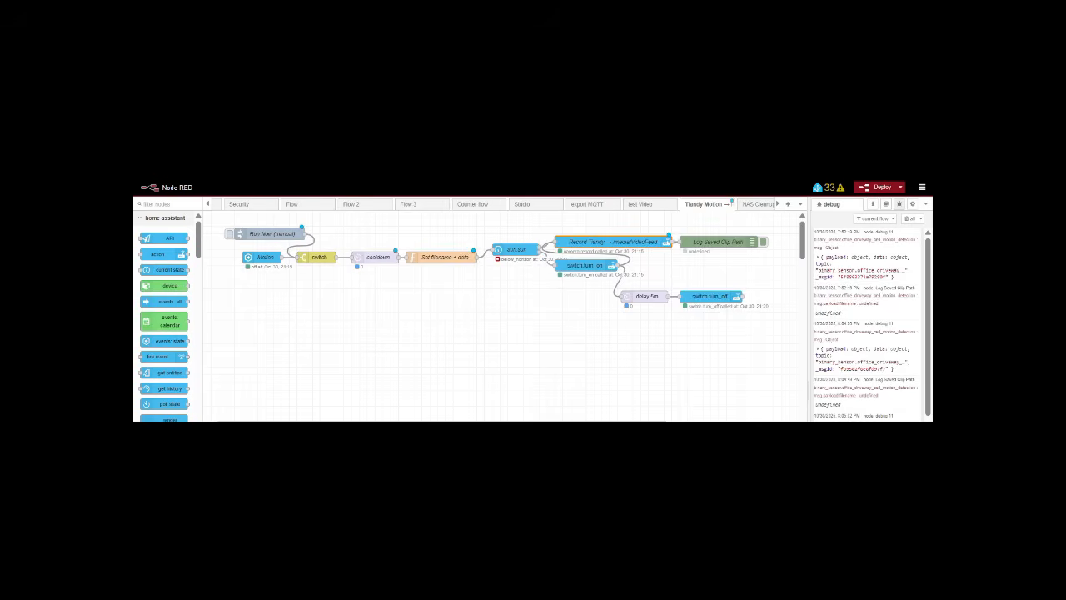
pyautogui.click(229, 234)
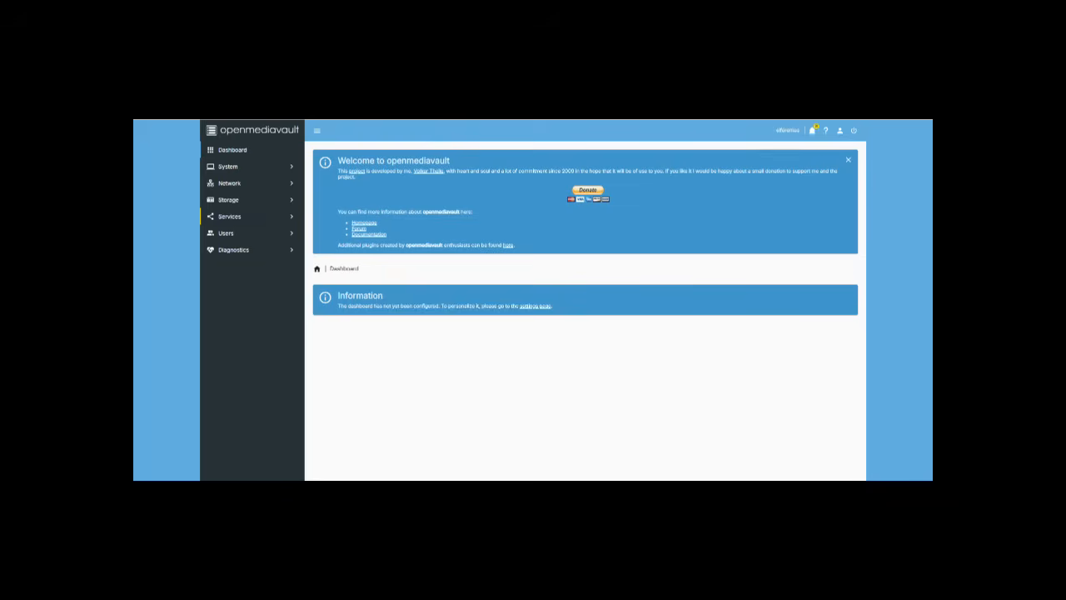
# Switch to openmediavault and copy the absolute path of the VideoFeed shared folder
pyautogui.click(229, 200)
pyautogui.click(249, 266)
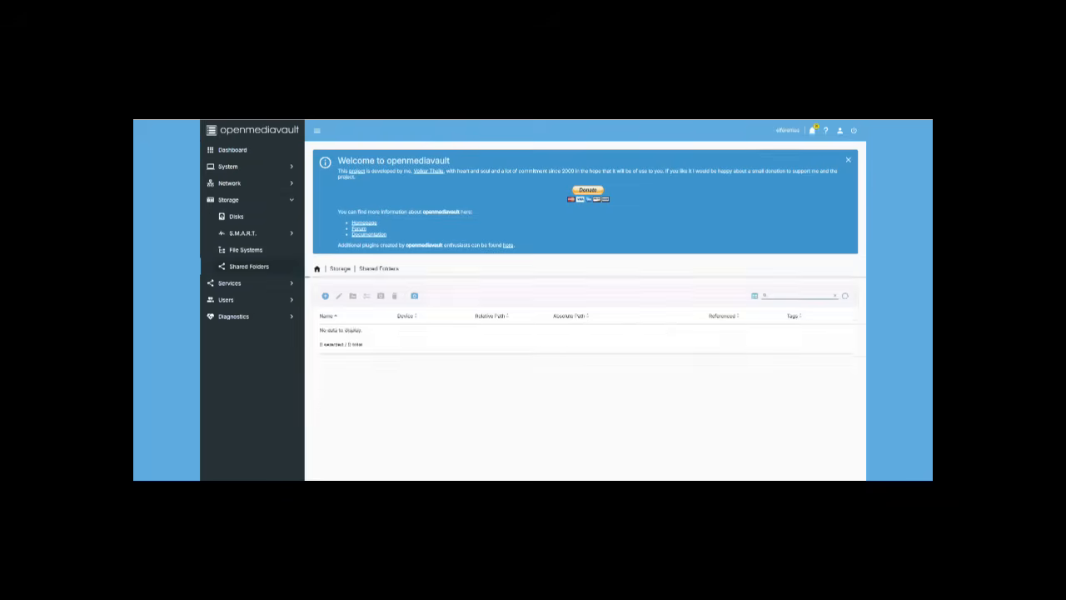
pyautogui.moveTo(613, 373); pyautogui.dragTo(553, 366)
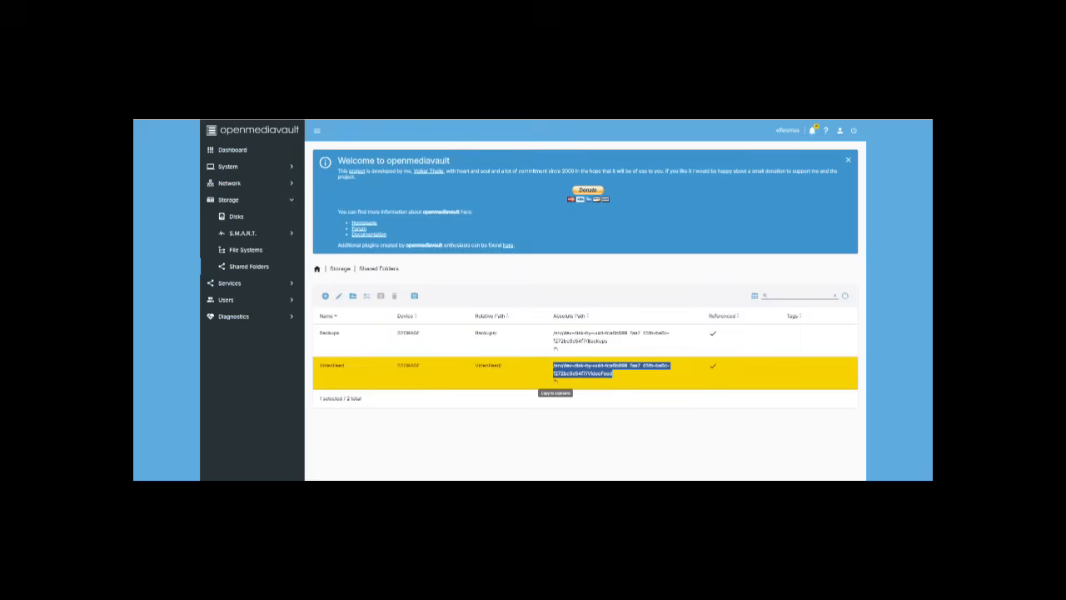
pyautogui.click(555, 381)
# Open the hourly VideoFeed cleanup task for editing and review its schedule and command
pyautogui.click(227, 167)
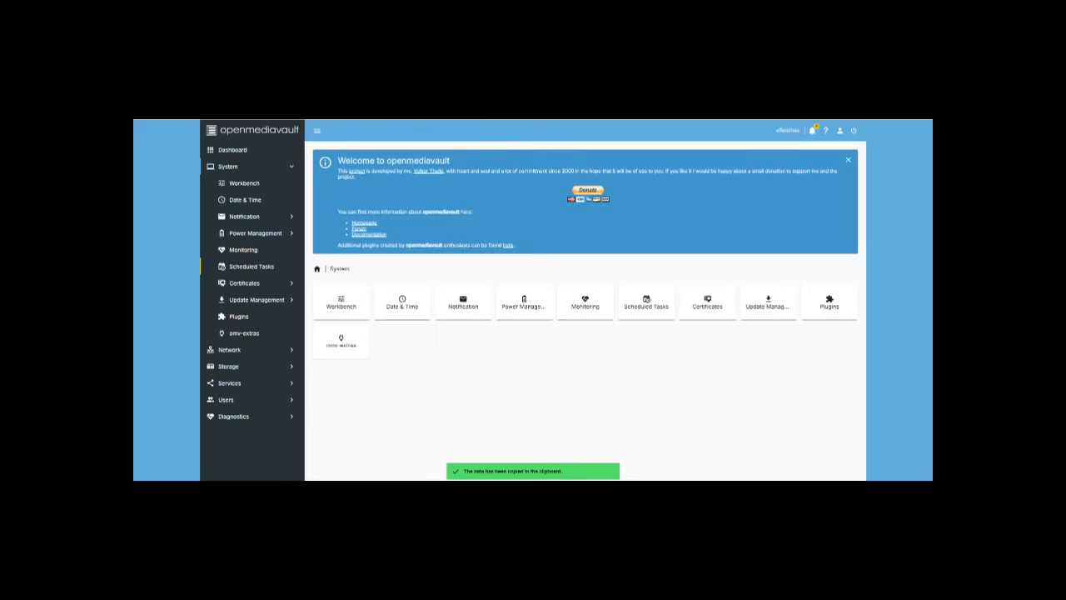
pyautogui.click(252, 266)
pyautogui.click(392, 343)
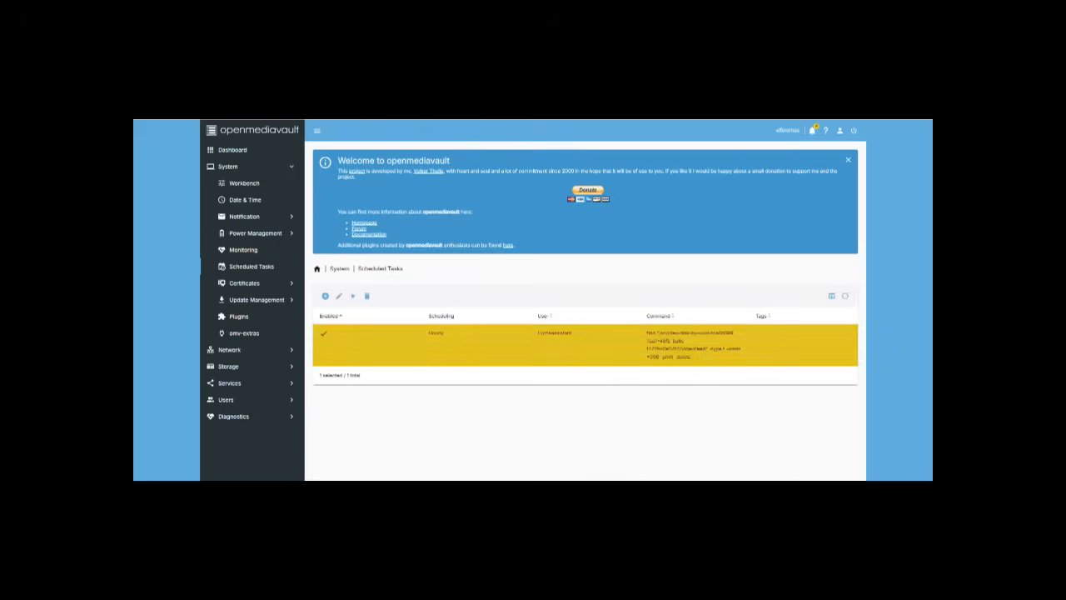
pyautogui.click(339, 296)
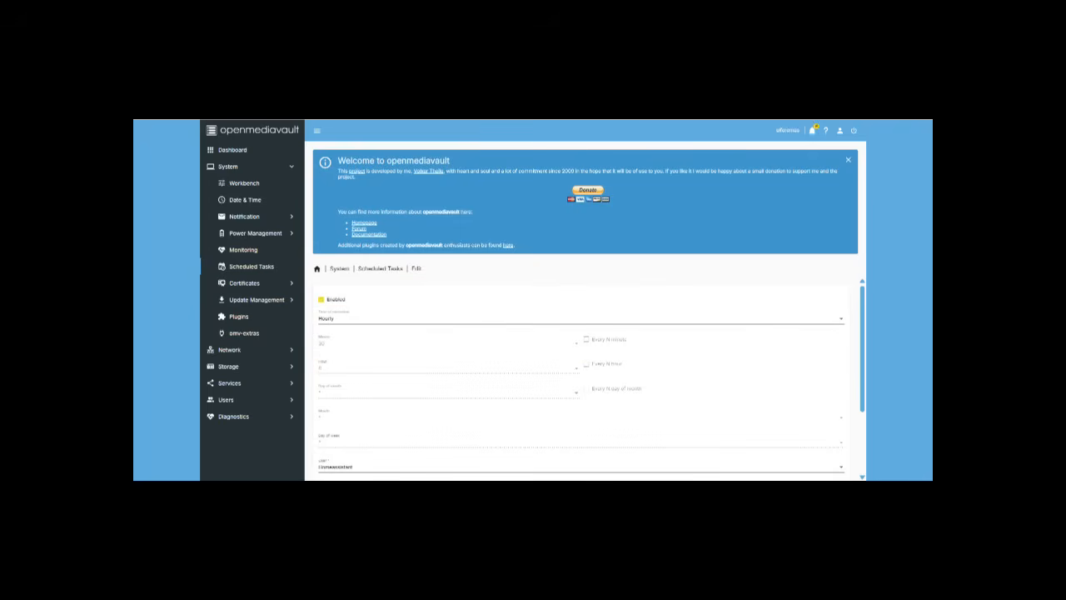
pyautogui.scroll(-2, 582, 374)
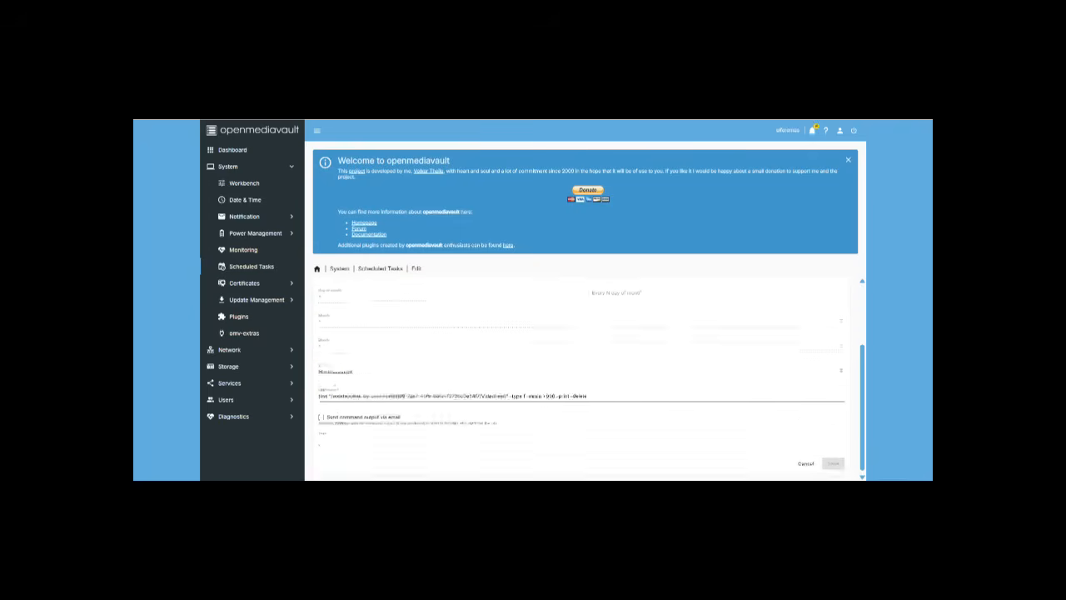
pyautogui.scroll(2, 582, 375)
pyautogui.scroll(-2, 581, 375)
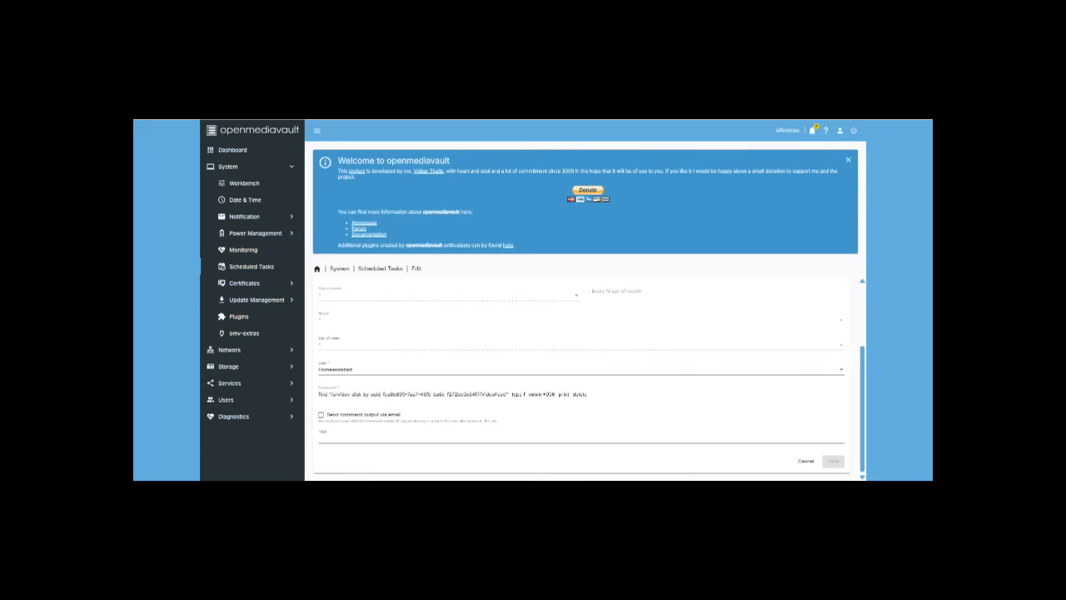
# Set the cleanup command's -mmin age to +600, save the scheduled task and apply the pending configuration changes
pyautogui.click(554, 394)
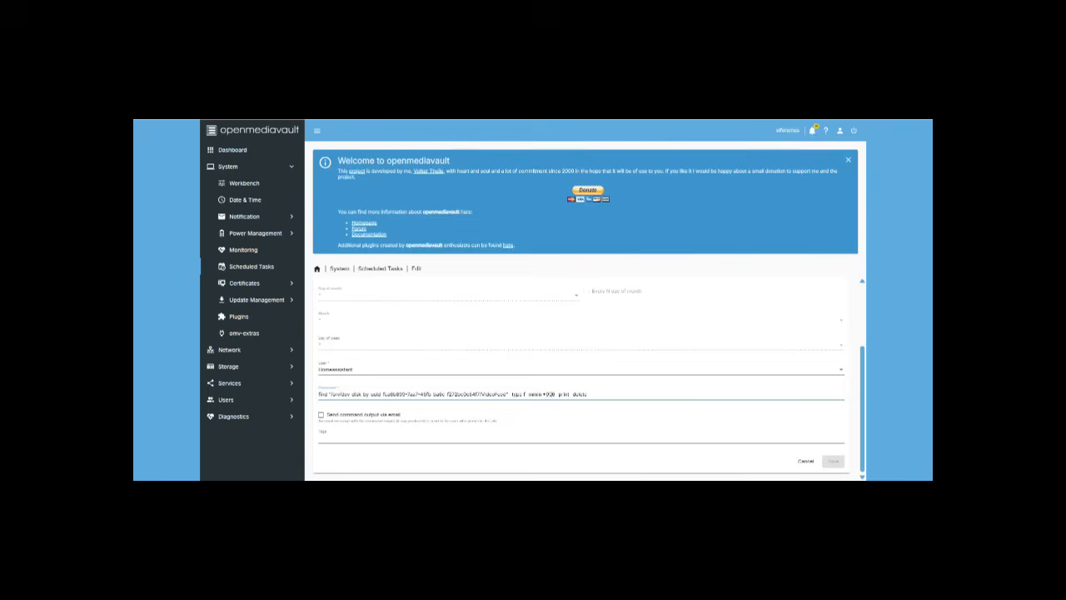
pyautogui.doubleClick(550, 394)
pyautogui.write('600')
pyautogui.click(833, 461)
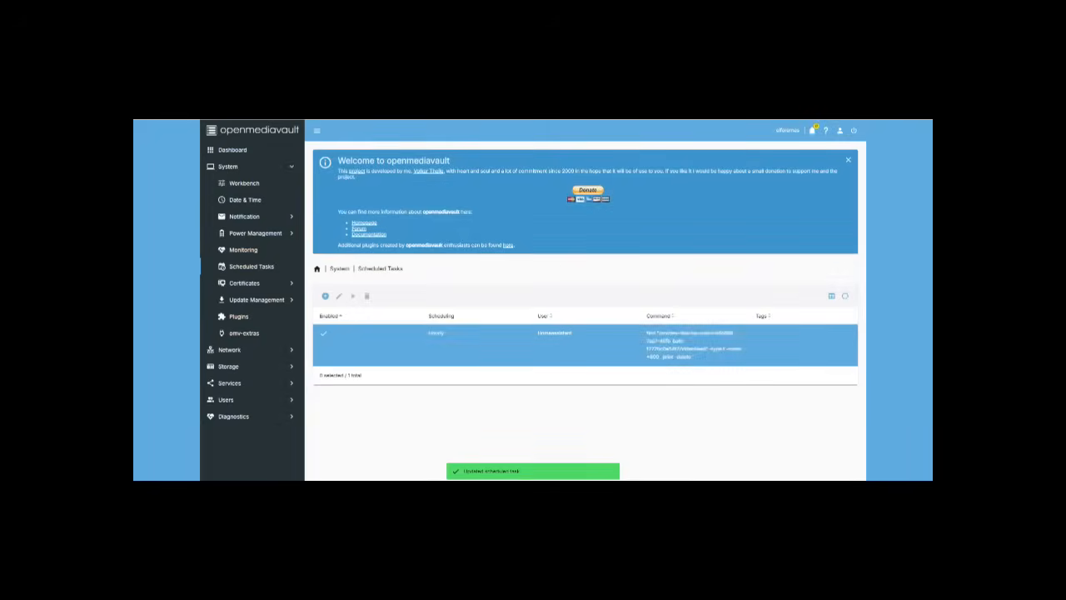
pyautogui.click(848, 280)
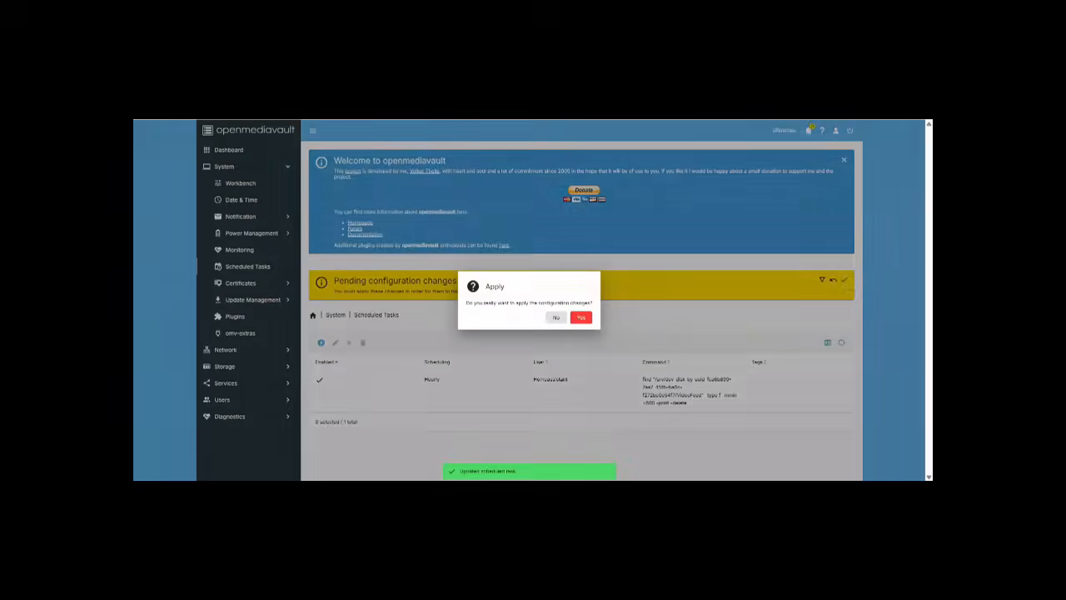
pyautogui.click(581, 317)
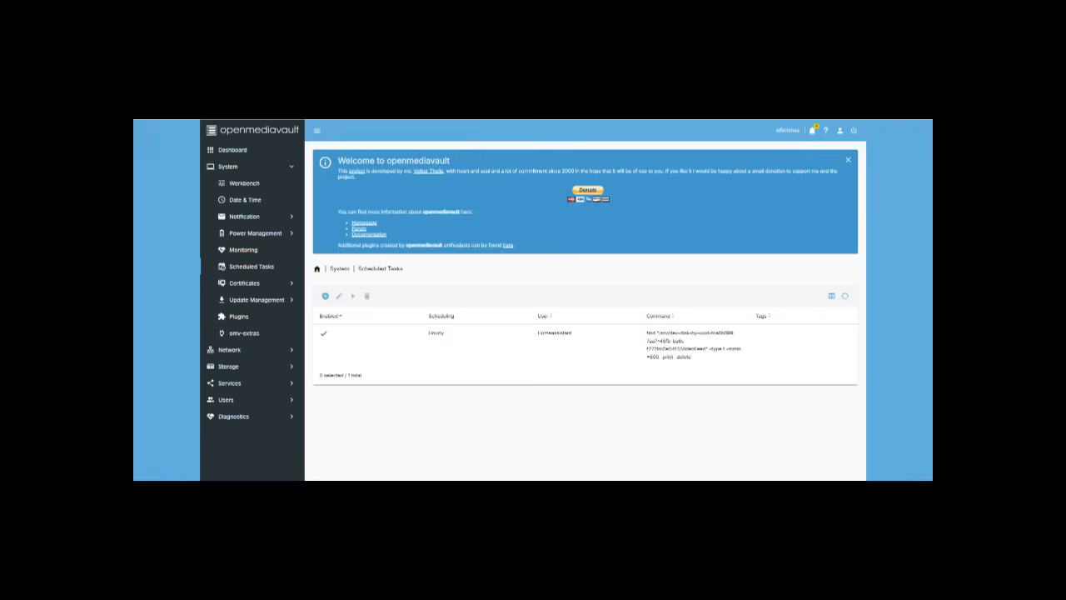
# Run the scheduled cleanup task manually, and check the Driveway_Office clips in File Explorer
pyautogui.click(436, 343)
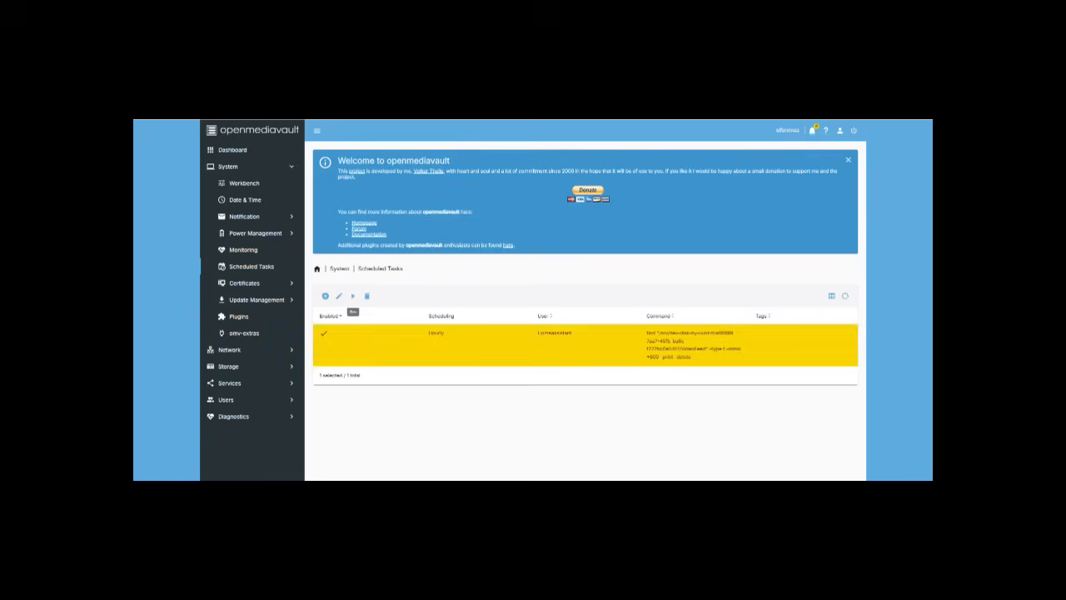
pyautogui.click(352, 297)
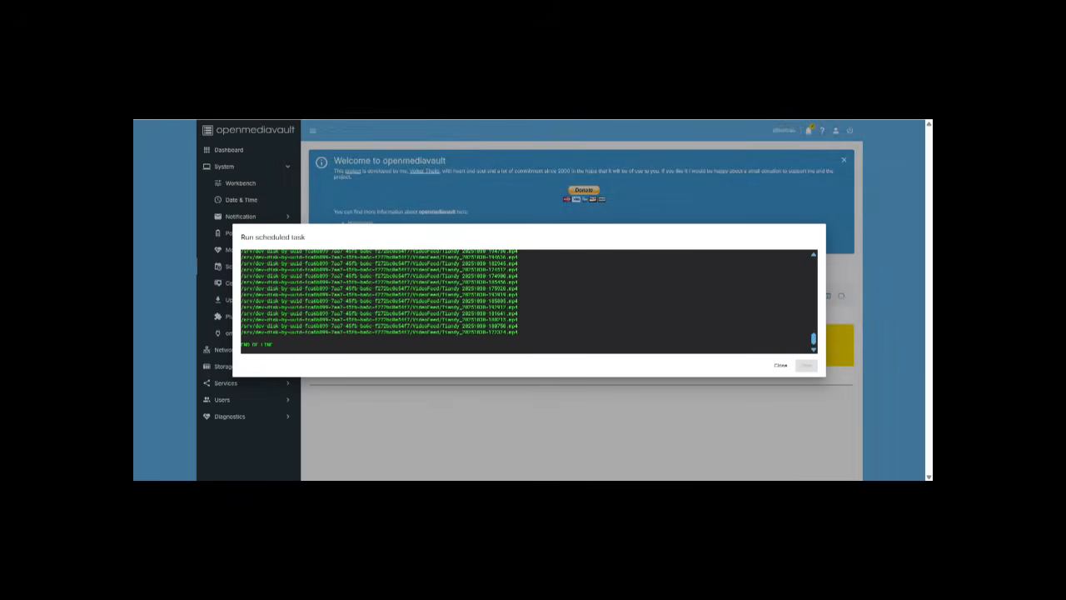
pyautogui.moveTo(310, 321); pyautogui.dragTo(246, 256)
pyautogui.scroll(12, 291, 263)
pyautogui.click(781, 365)
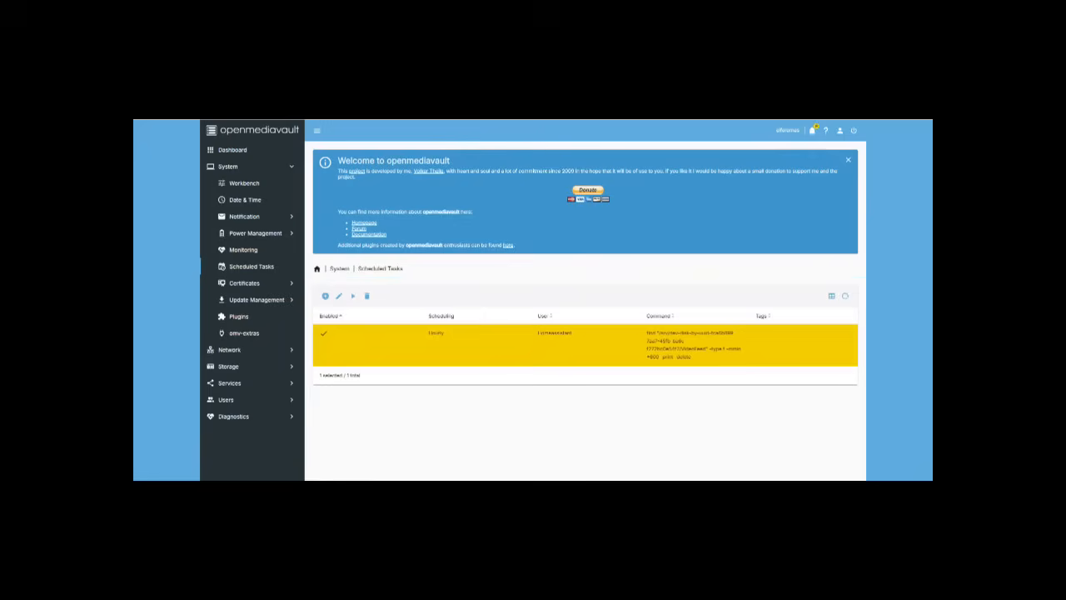
pyautogui.hotkey('alt', 'Tab')
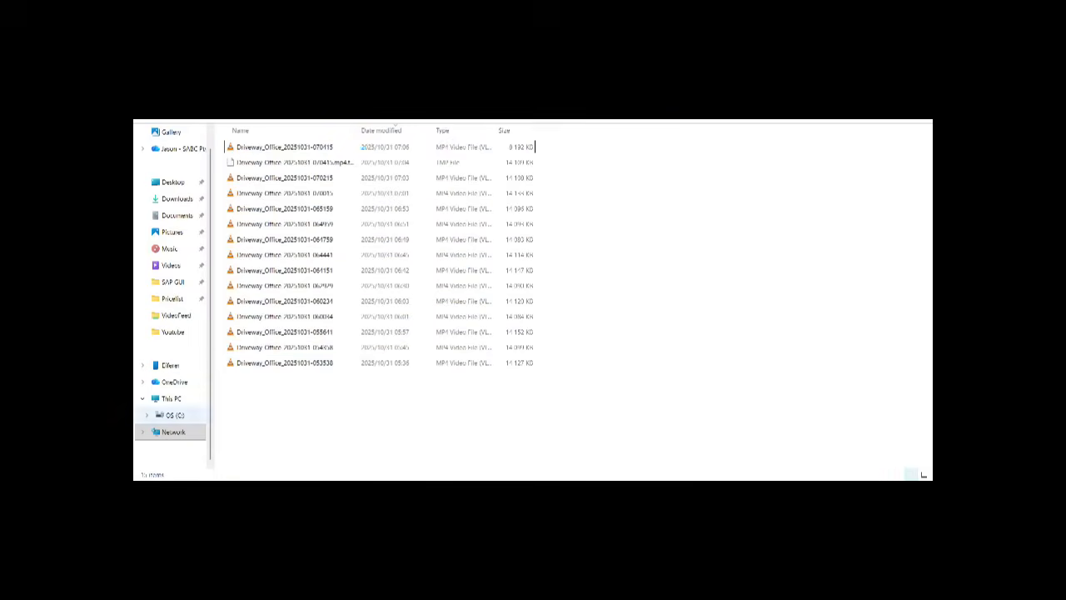